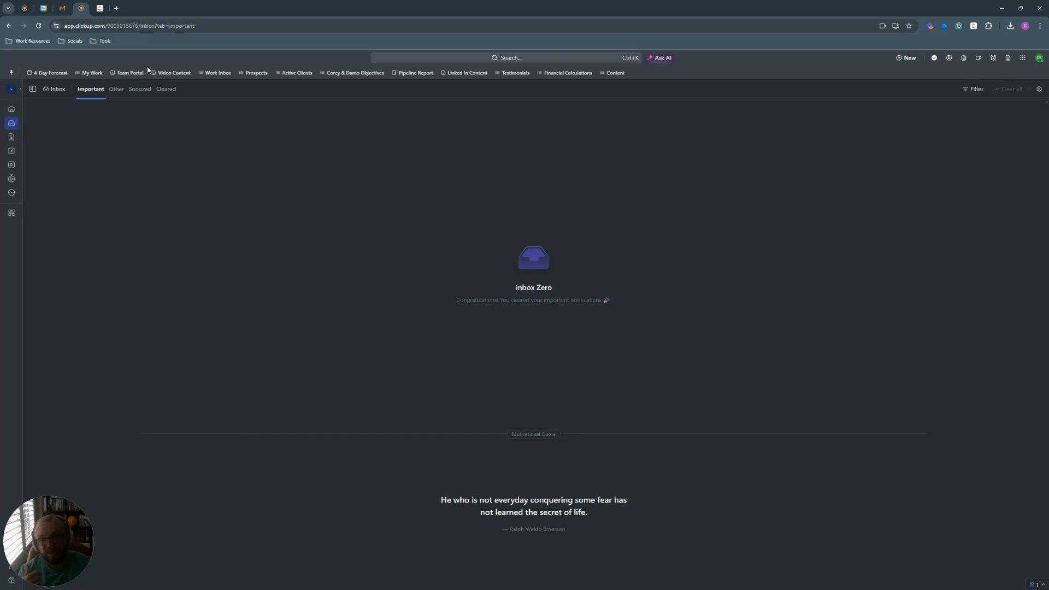
# - Look over the Team Portal dashboard, and open the Template | Delivery space
pyautogui.click(125, 73)
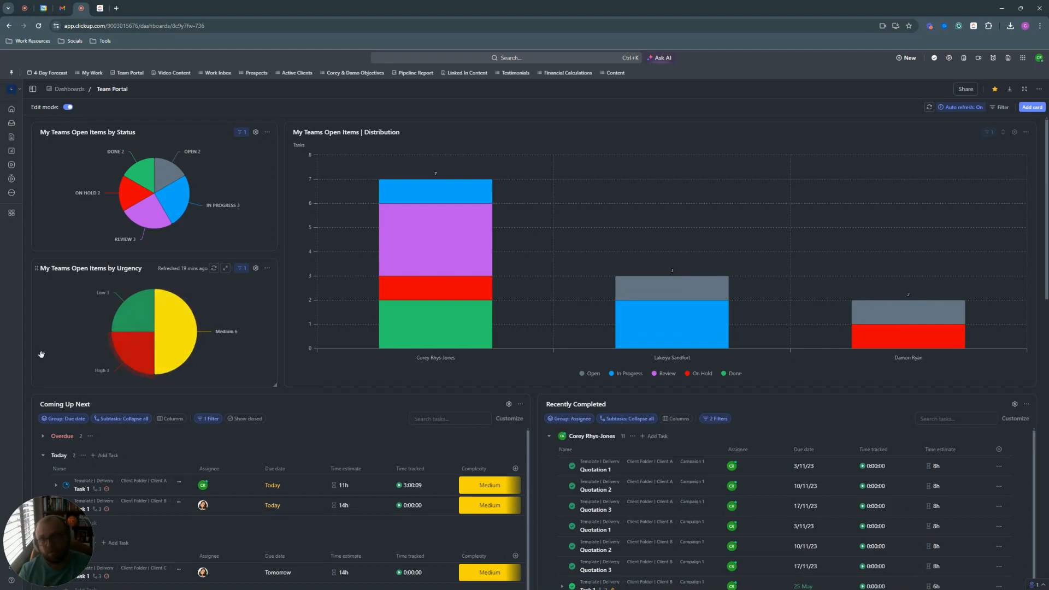
pyautogui.moveTo(11, 216)
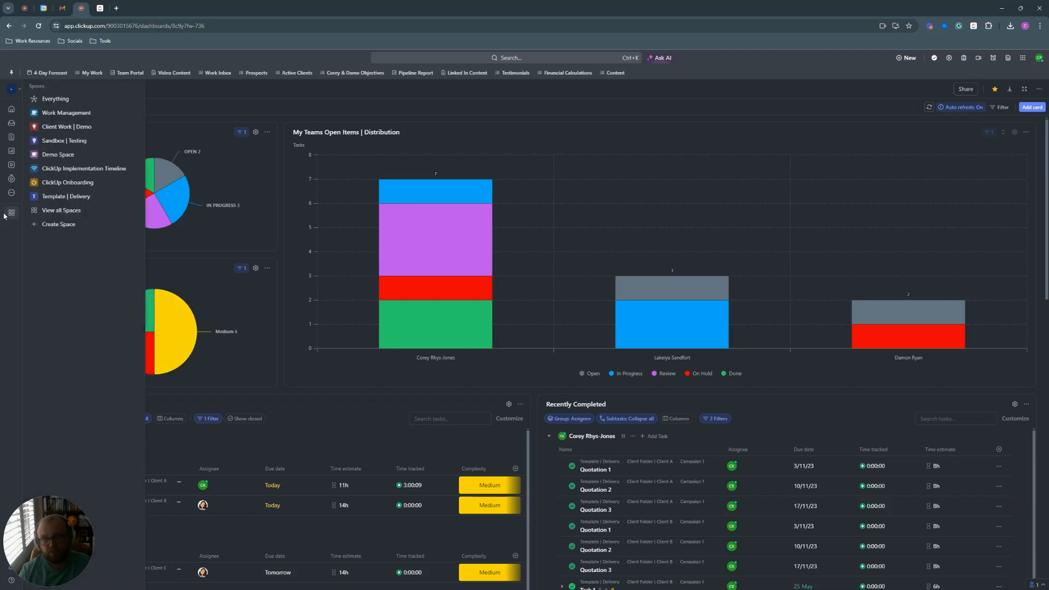
pyautogui.click(51, 198)
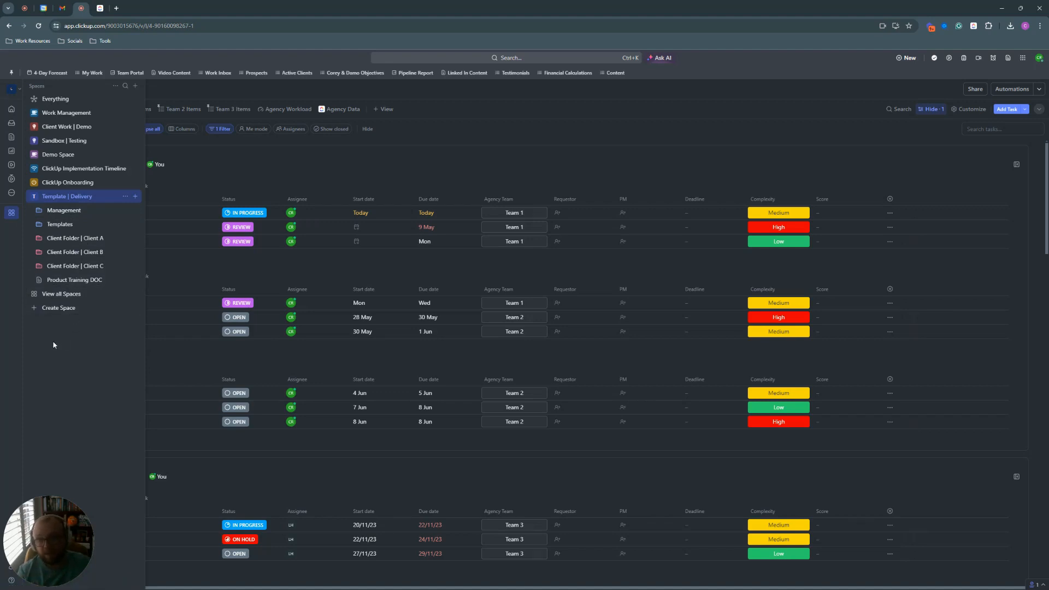
# - Expand the Client C, Client B and Client A folders under the Template | Delivery space to show their campaign lists
pyautogui.click(39, 266)
pyautogui.click(39, 252)
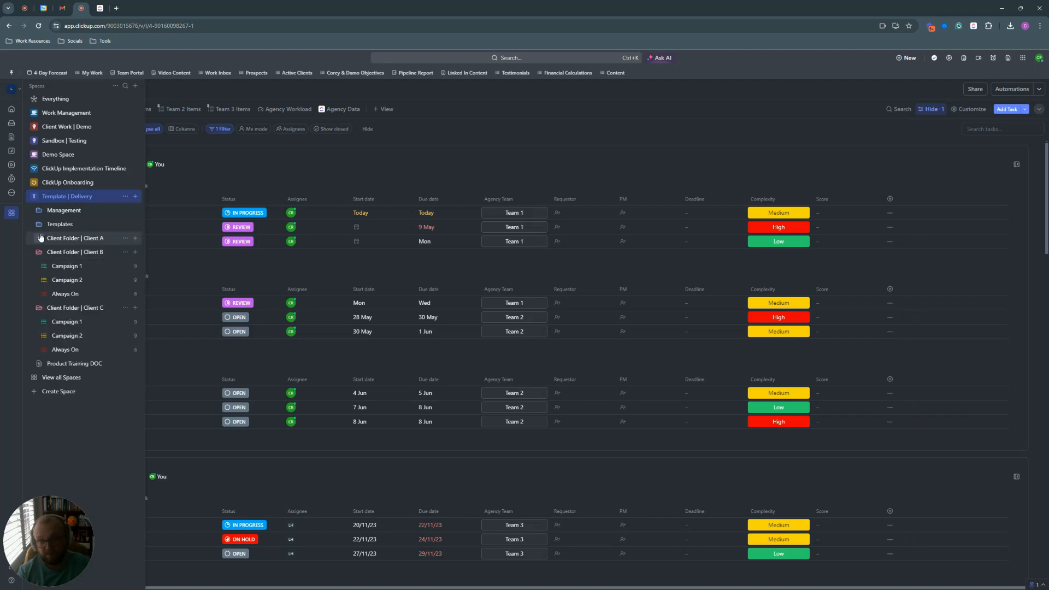
pyautogui.click(39, 237)
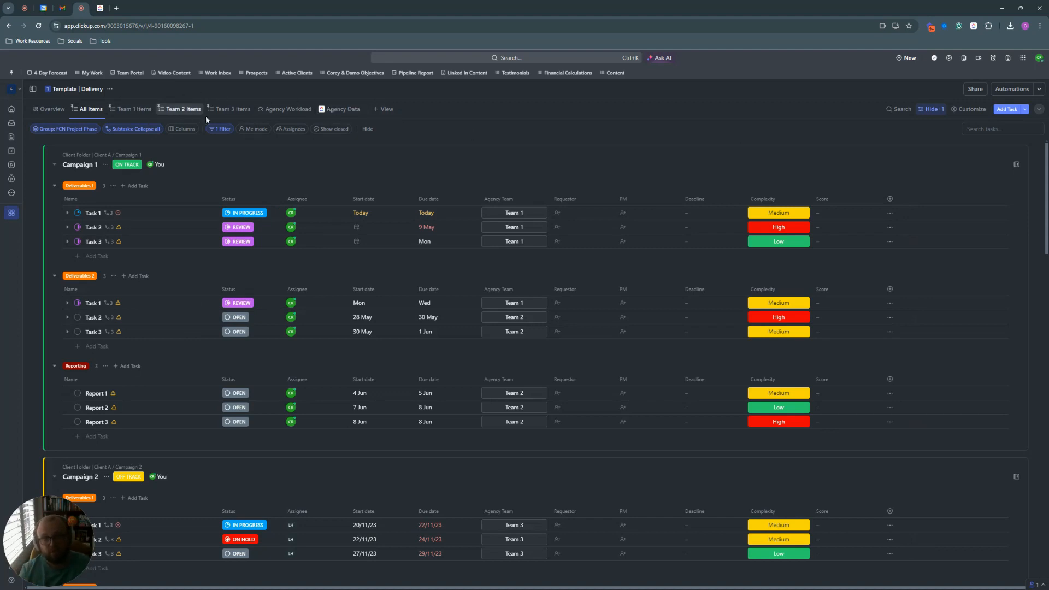
# - Collapse the Template | Delivery space in the hierarchy and display its Team 1 Items view
pyautogui.moveTo(17, 213)
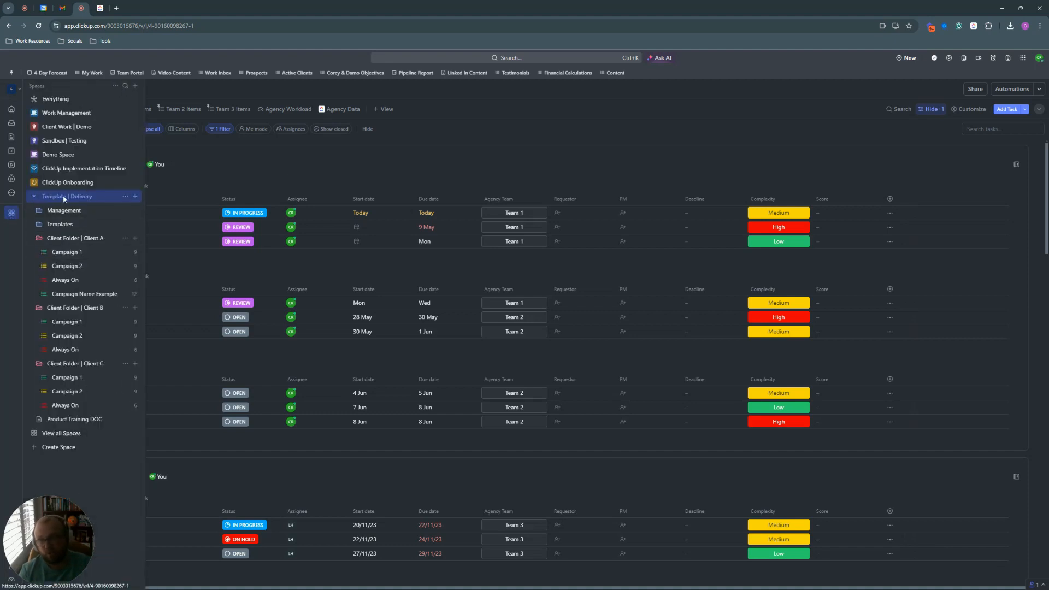
pyautogui.click(34, 198)
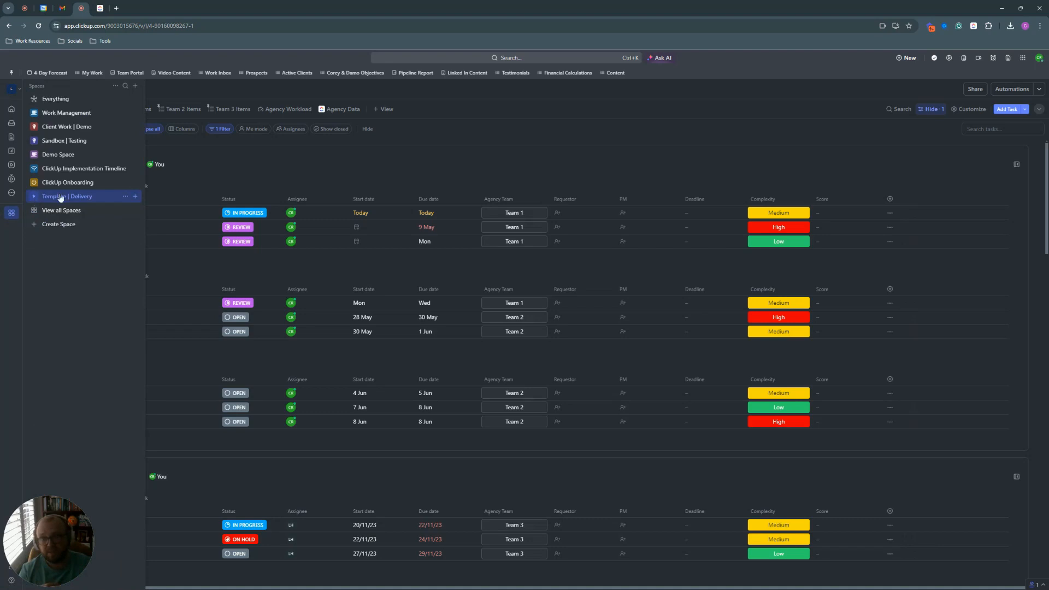
pyautogui.click(134, 109)
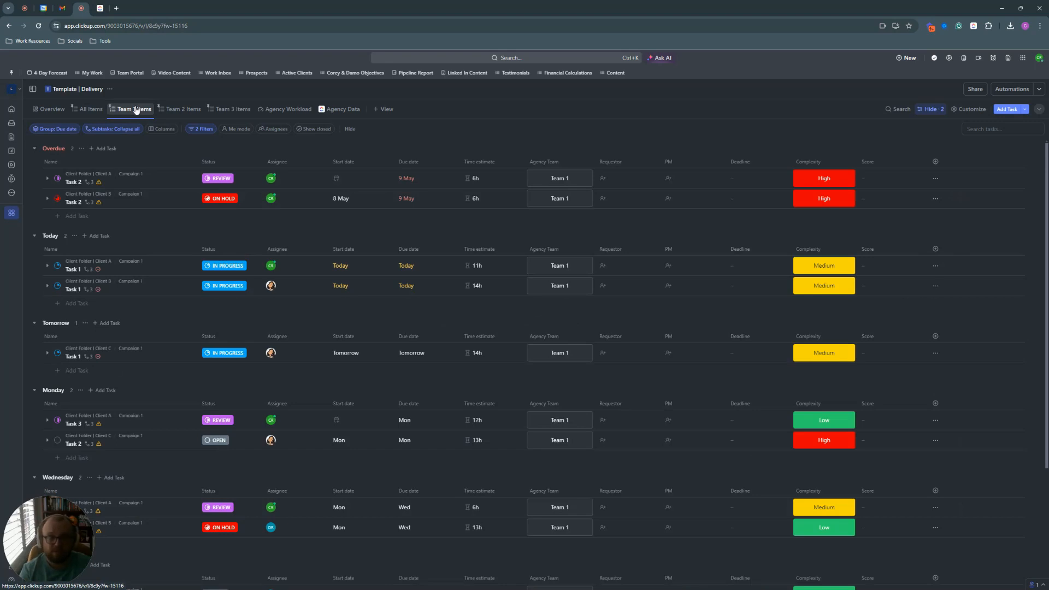
# - Inspect the options available for the Team 1 Items view without changing any
pyautogui.moveTo(10, 215)
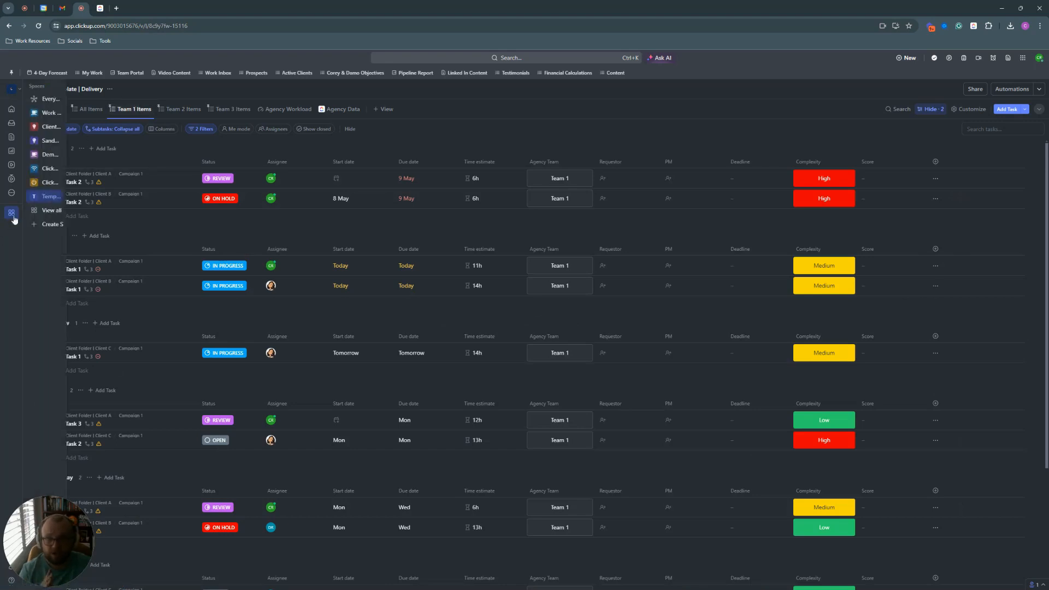
pyautogui.rightClick(125, 112)
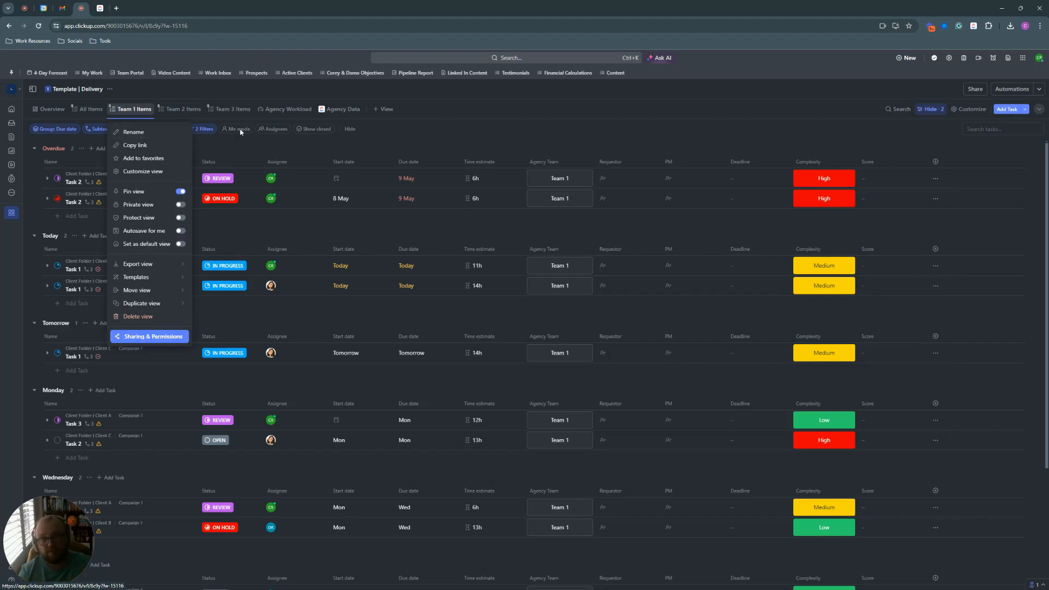
pyautogui.click(497, 117)
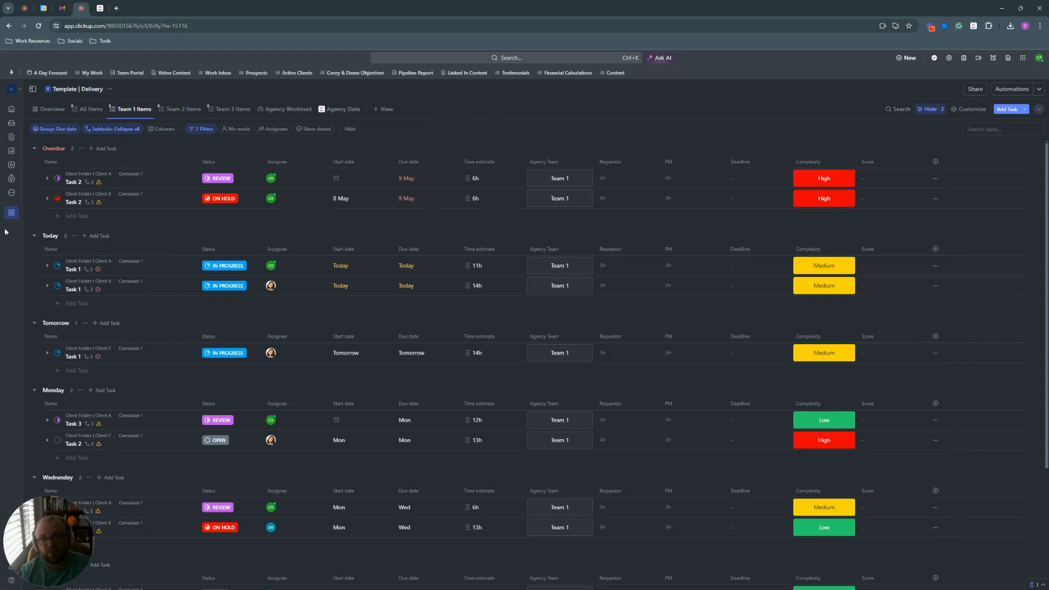
# - Check the Recently Completed view in the Client A folder and return to the Template | Delivery space
pyautogui.click(10, 218)
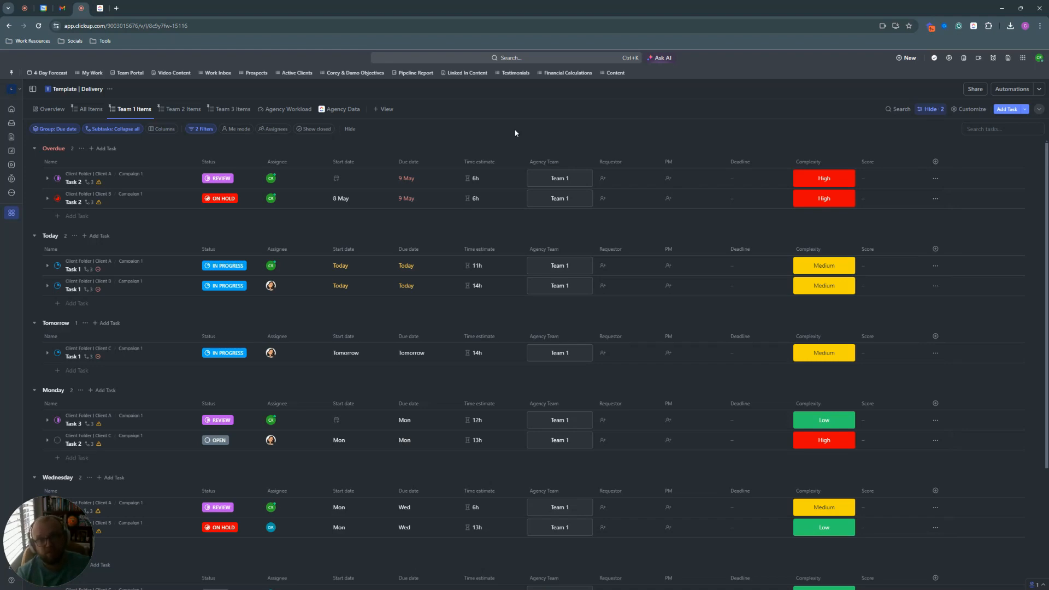
pyautogui.moveTo(11, 213)
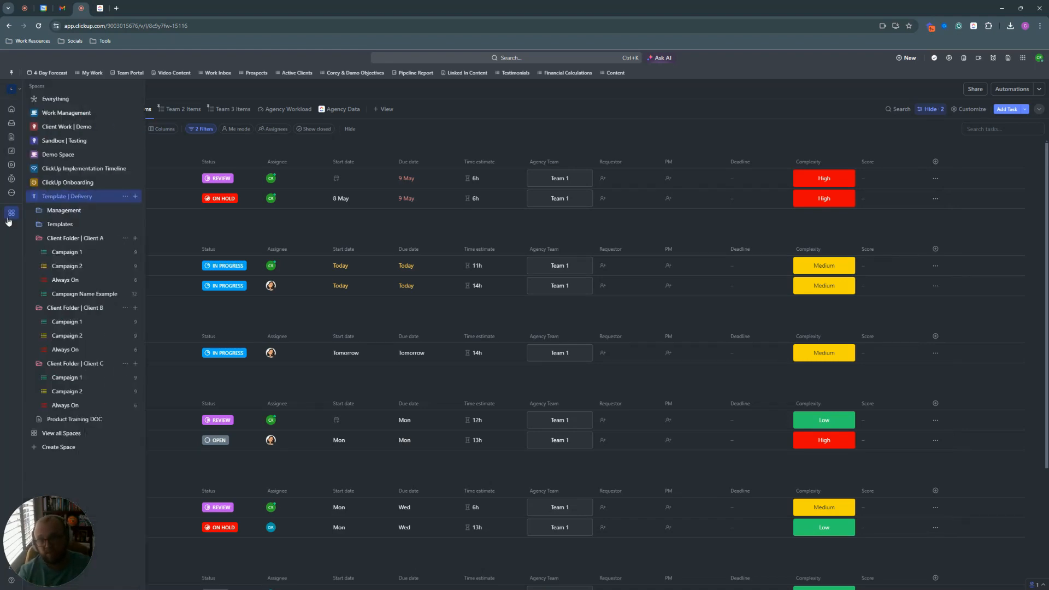
pyautogui.click(72, 241)
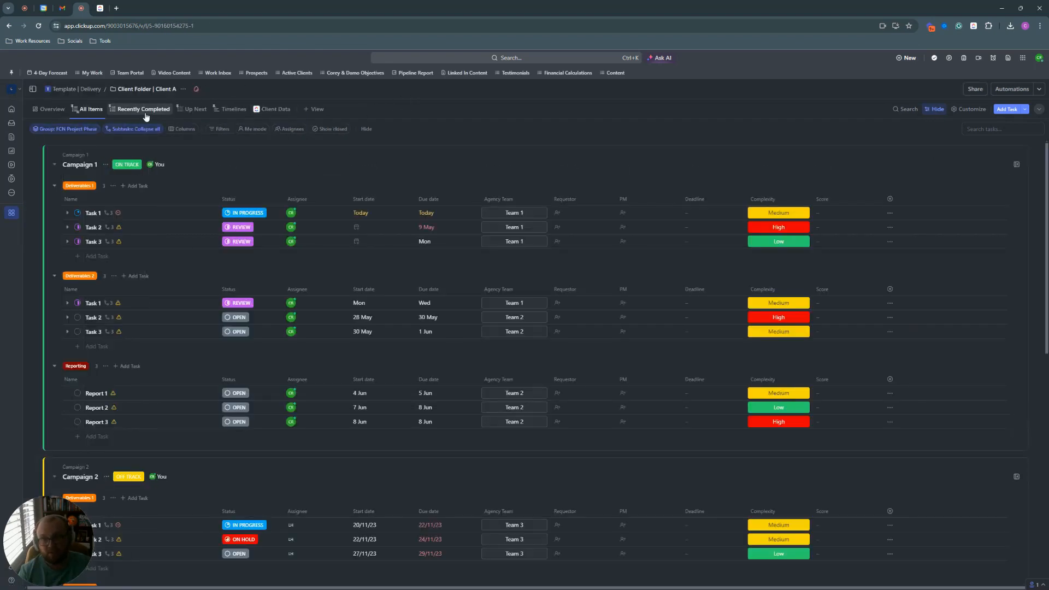
pyautogui.click(141, 109)
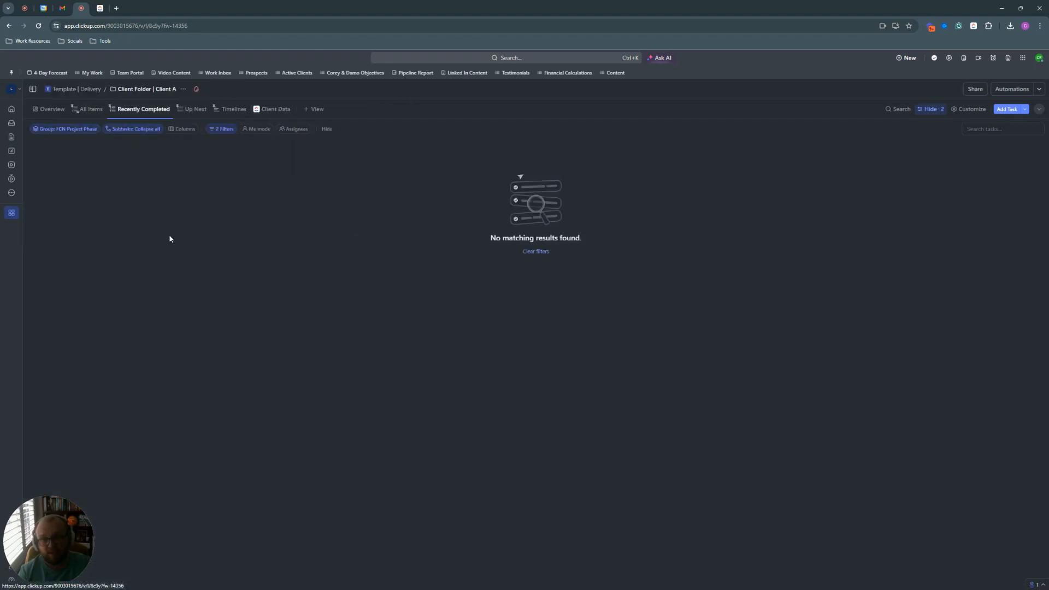
pyautogui.moveTo(12, 213)
pyautogui.click(71, 196)
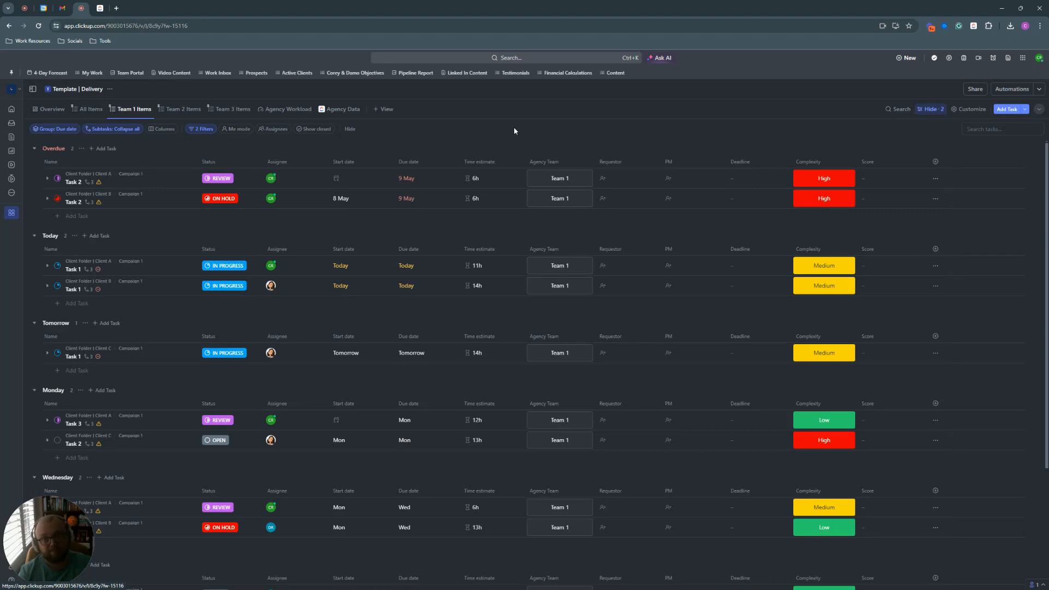
# - Review the Team Portal dashboard's cards, from the open-items charts down to Team Workload
pyautogui.click(123, 75)
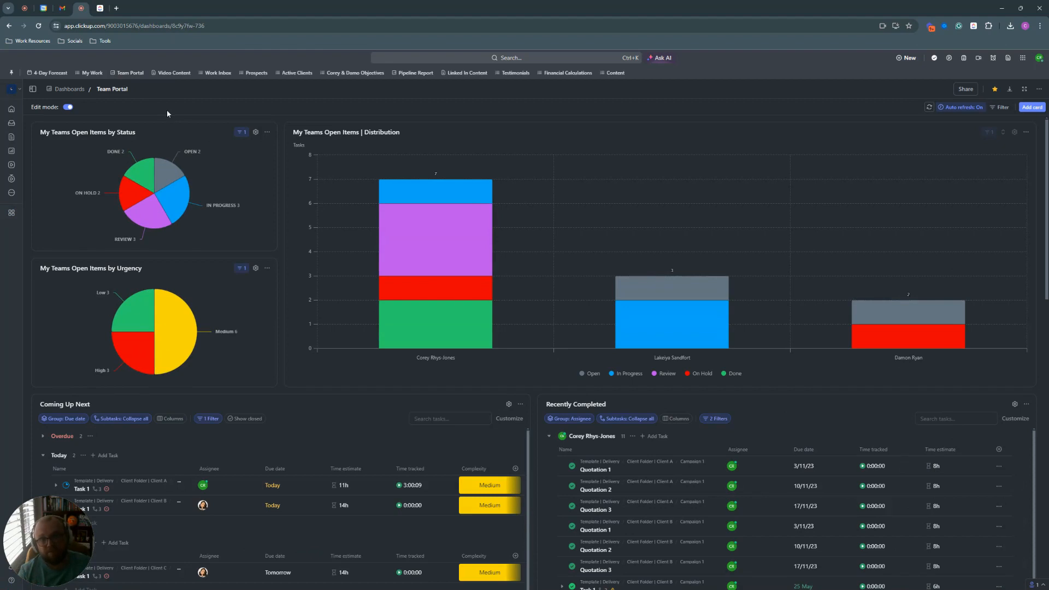
pyautogui.moveTo(162, 323)
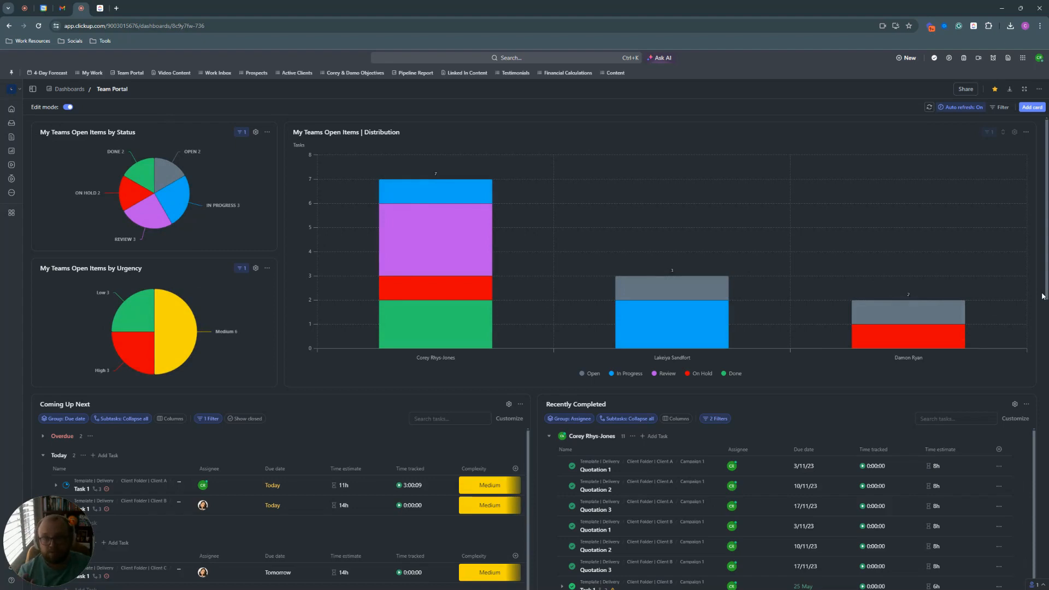
pyautogui.scroll(-3, 1042, 296)
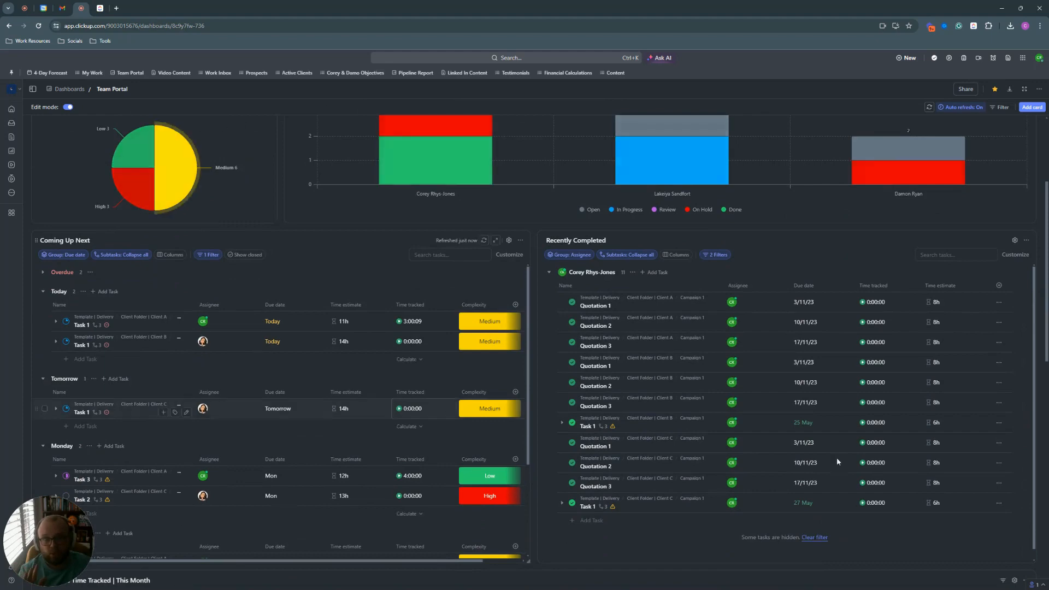
pyautogui.scroll(-3, 1041, 269)
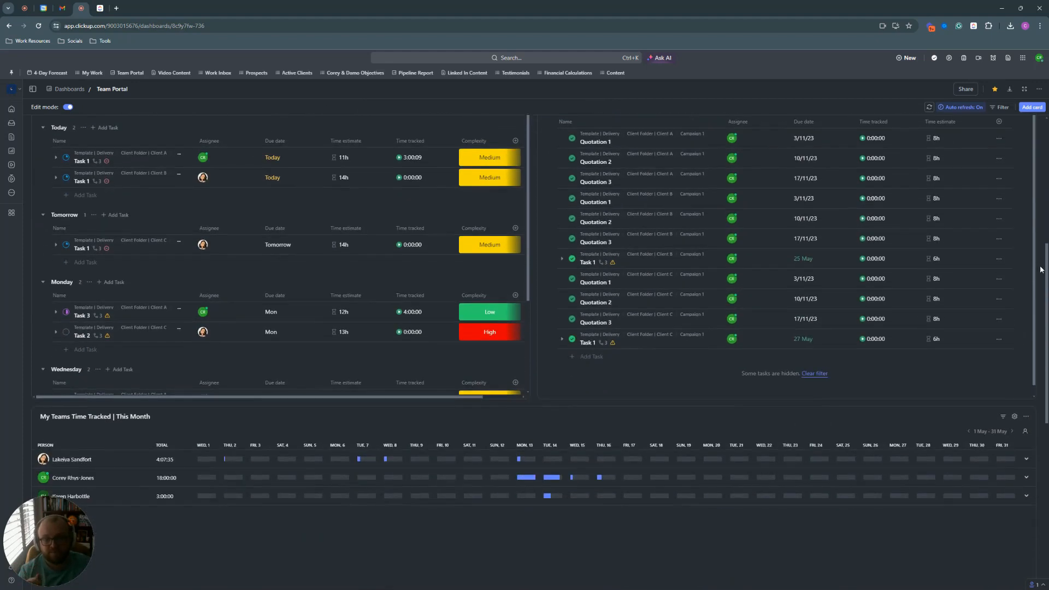
pyautogui.scroll(-6, 1041, 269)
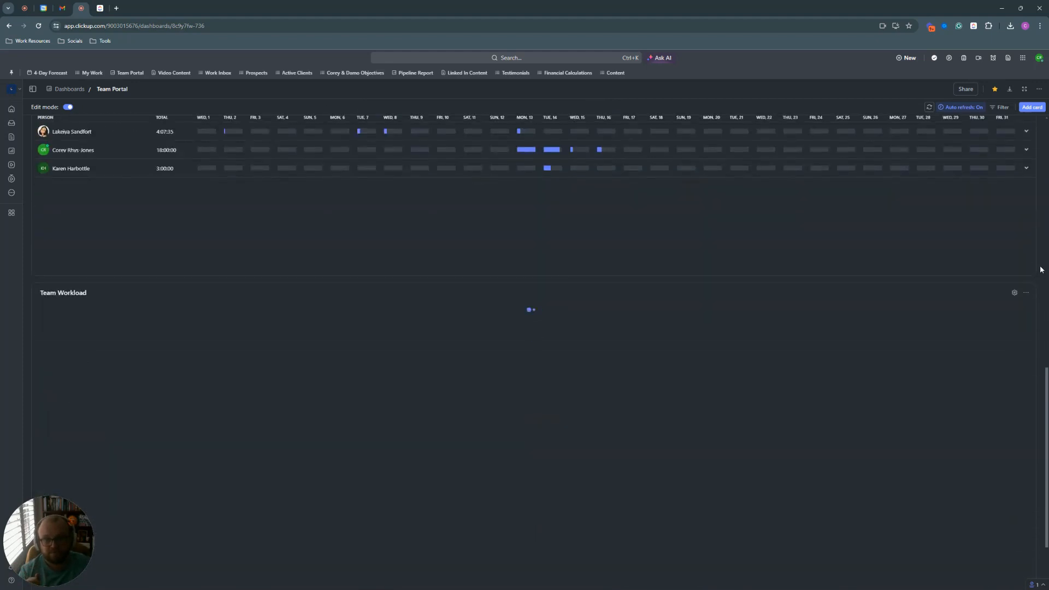
pyautogui.scroll(12, 1041, 270)
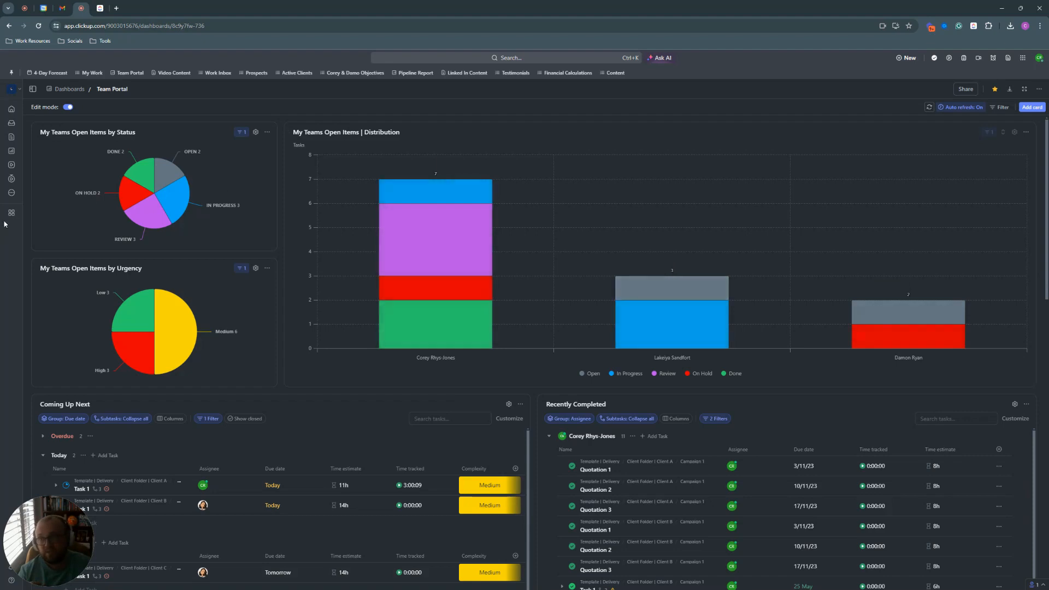
# - Show the list of all dashboards, unpin the favorites bar and pin it back
pyautogui.moveTo(8, 219)
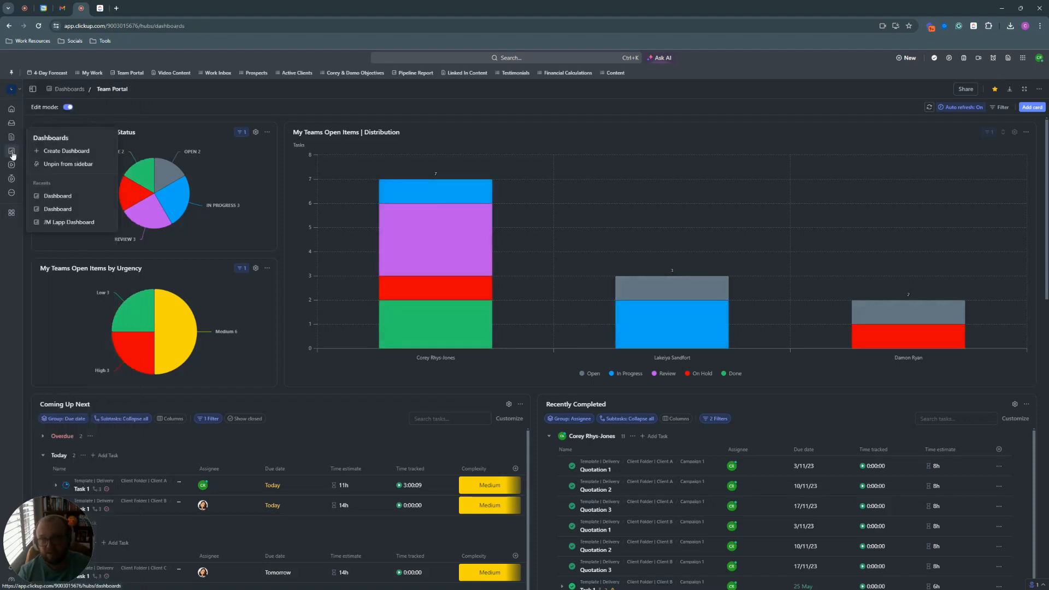
pyautogui.click(13, 154)
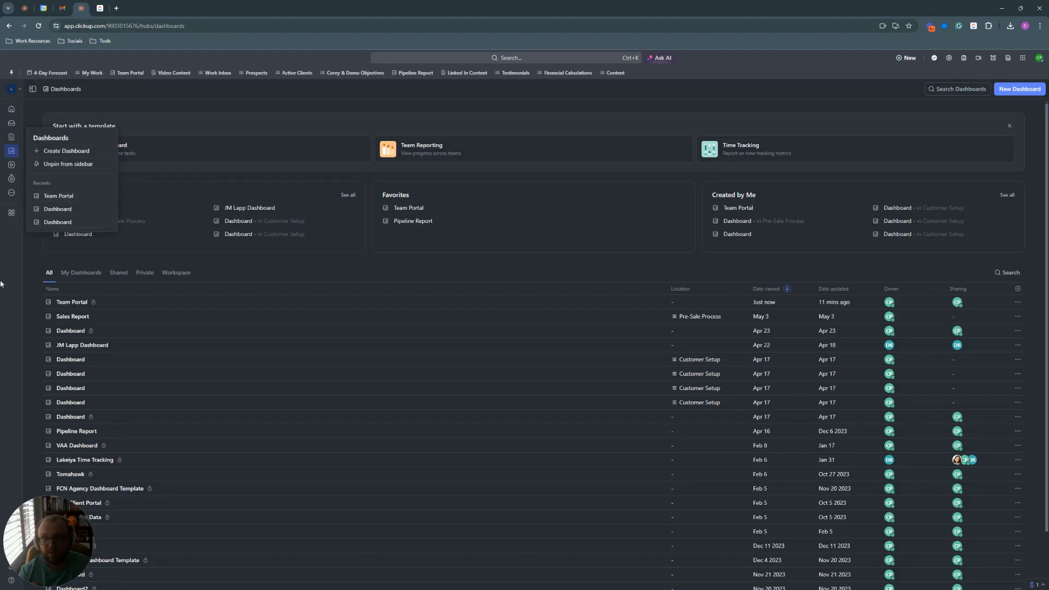
pyautogui.click(12, 73)
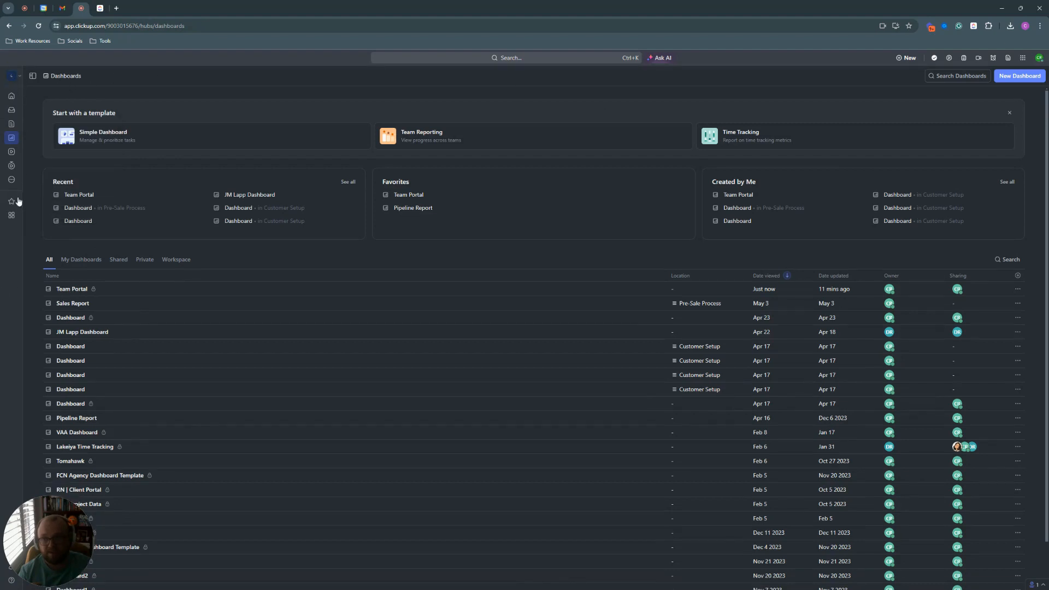
pyautogui.moveTo(13, 203)
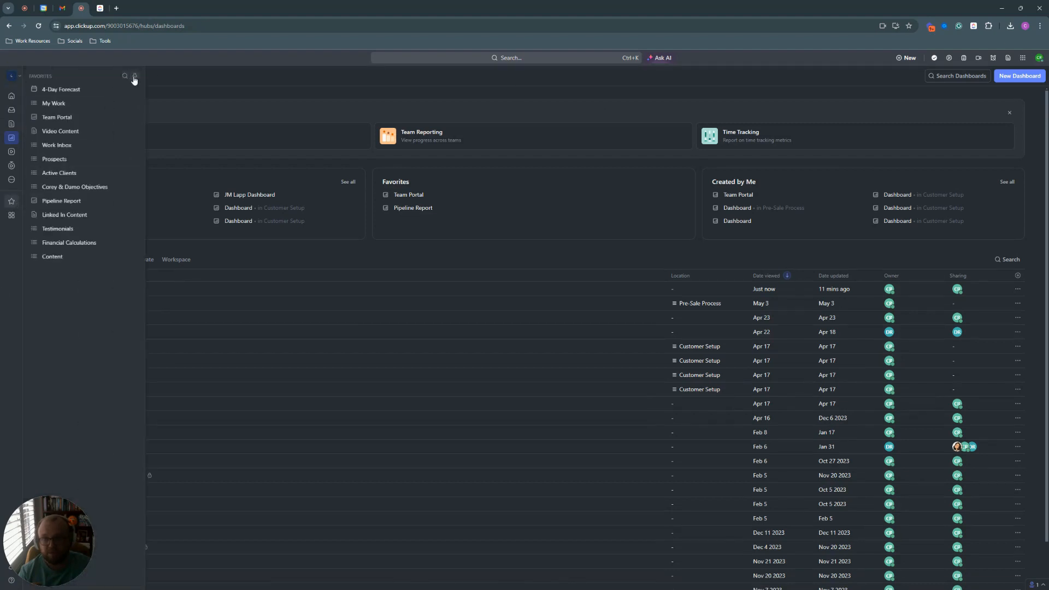
pyautogui.click(133, 76)
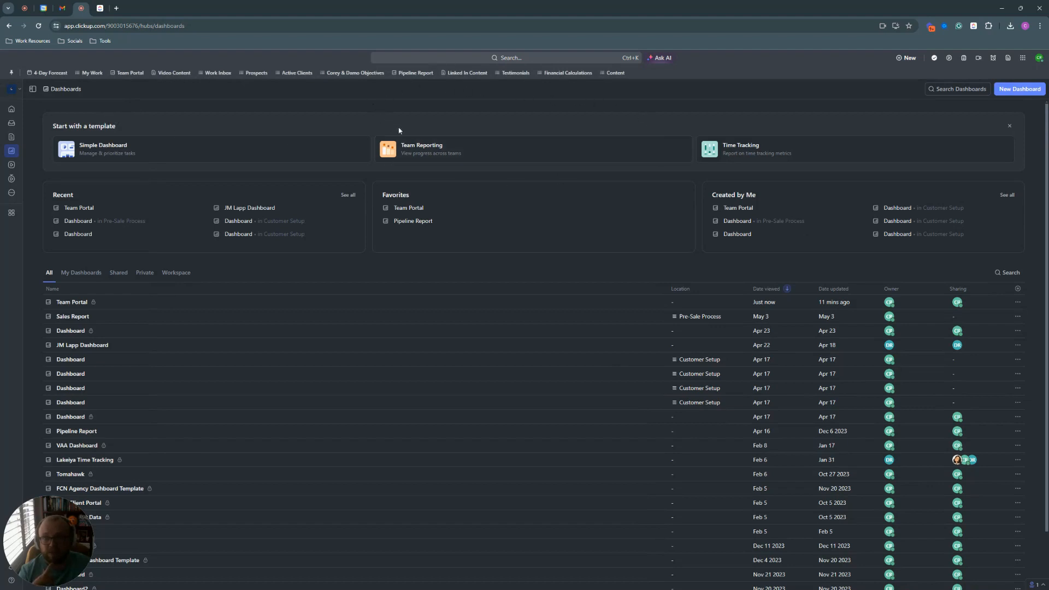
# - Reopen the Team Portal dashboard from the favorites, visit the Inbox and return to the dashboard
pyautogui.click(130, 73)
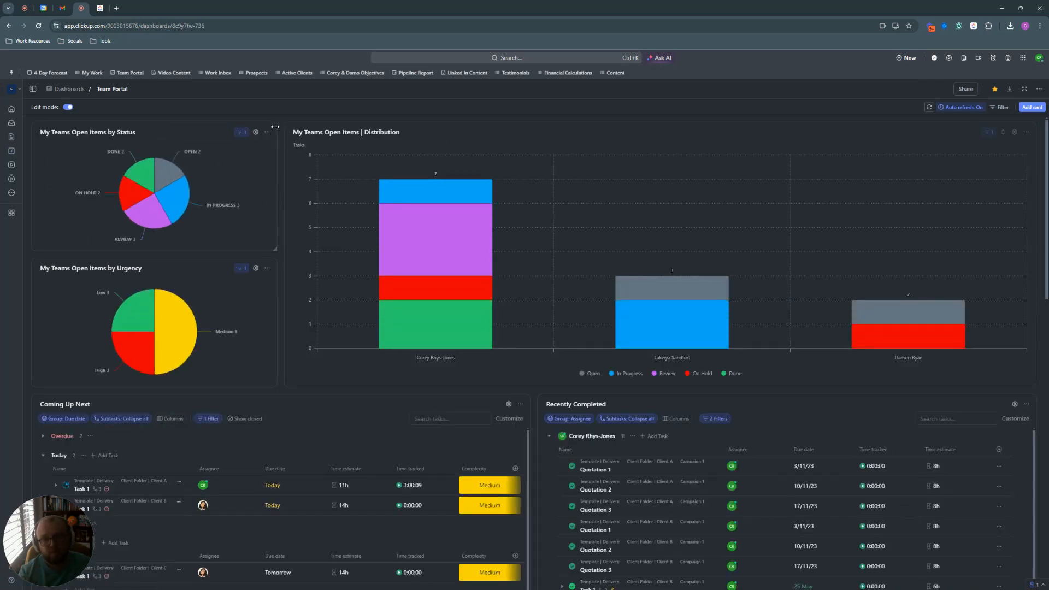
pyautogui.click(15, 127)
pyautogui.click(128, 74)
# - Collapse the Template | Delivery space in the hierarchy and review the Team Portal's task lists and monthly time tracking
pyautogui.moveTo(12, 212)
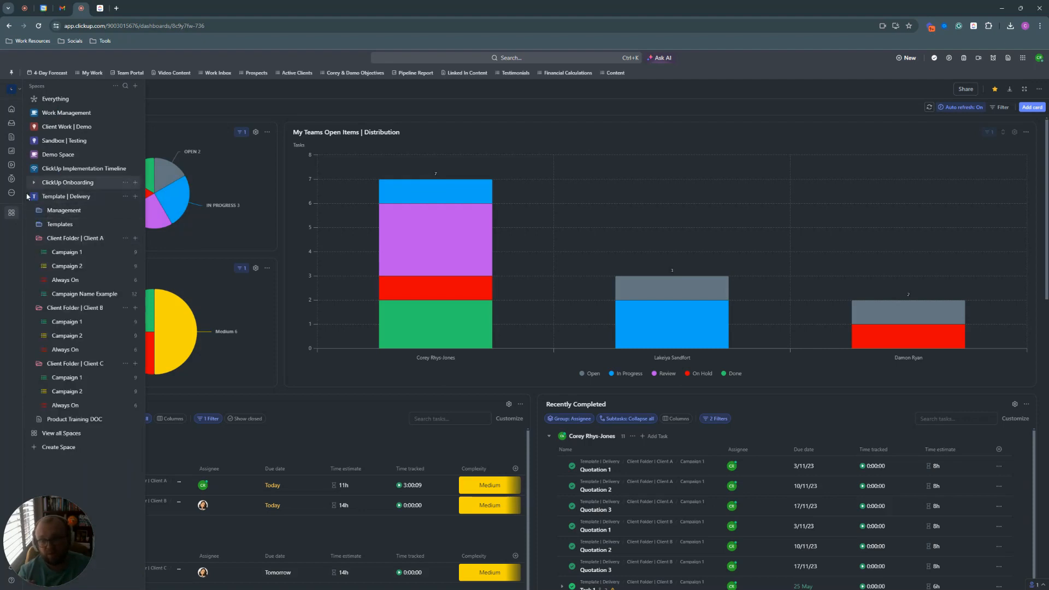
pyautogui.click(33, 197)
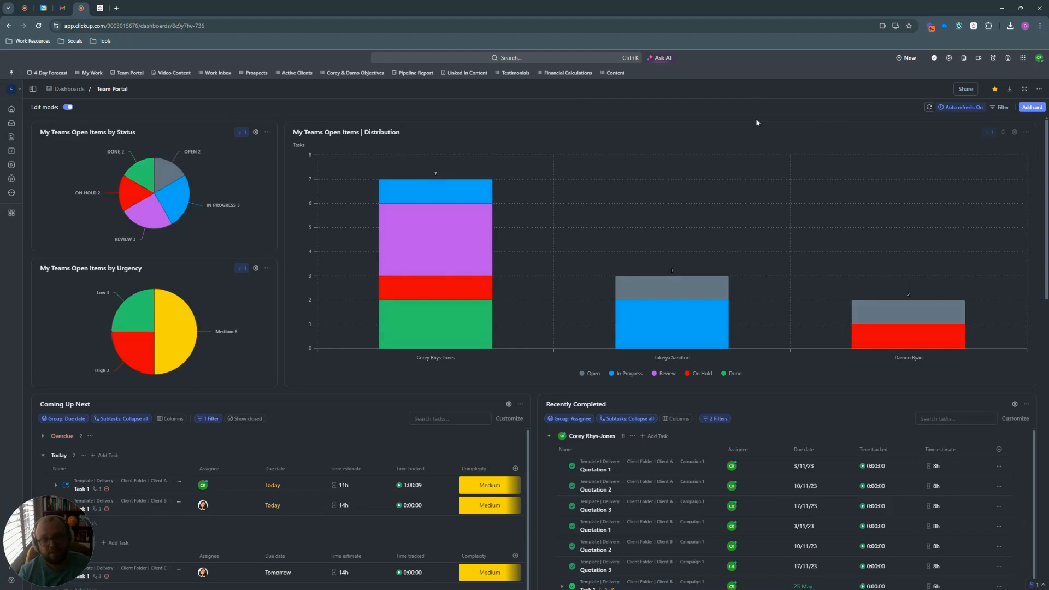
pyautogui.scroll(-6, 781, 124)
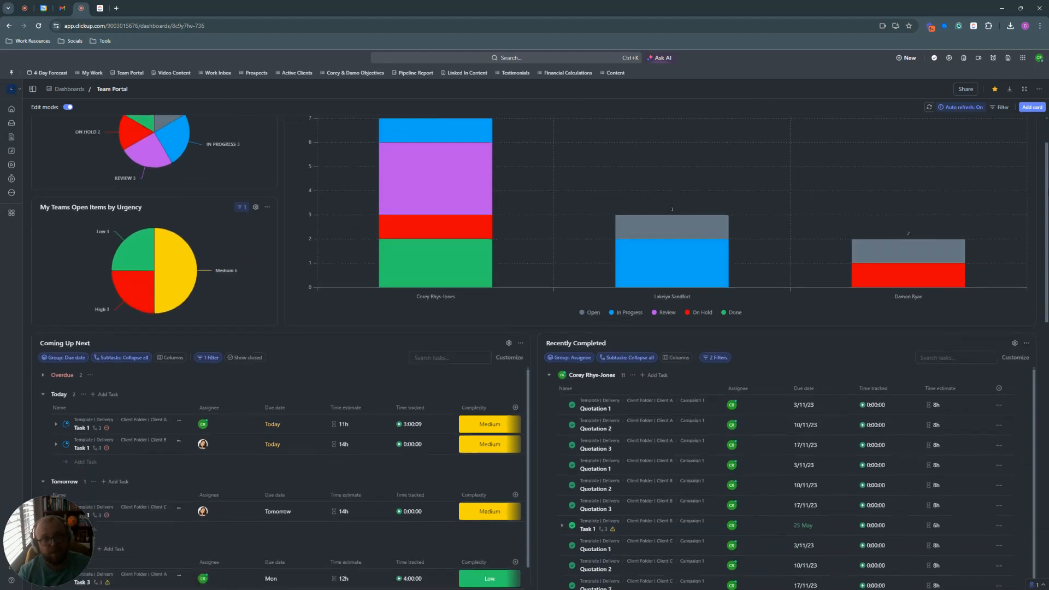
pyautogui.scroll(-1, 781, 124)
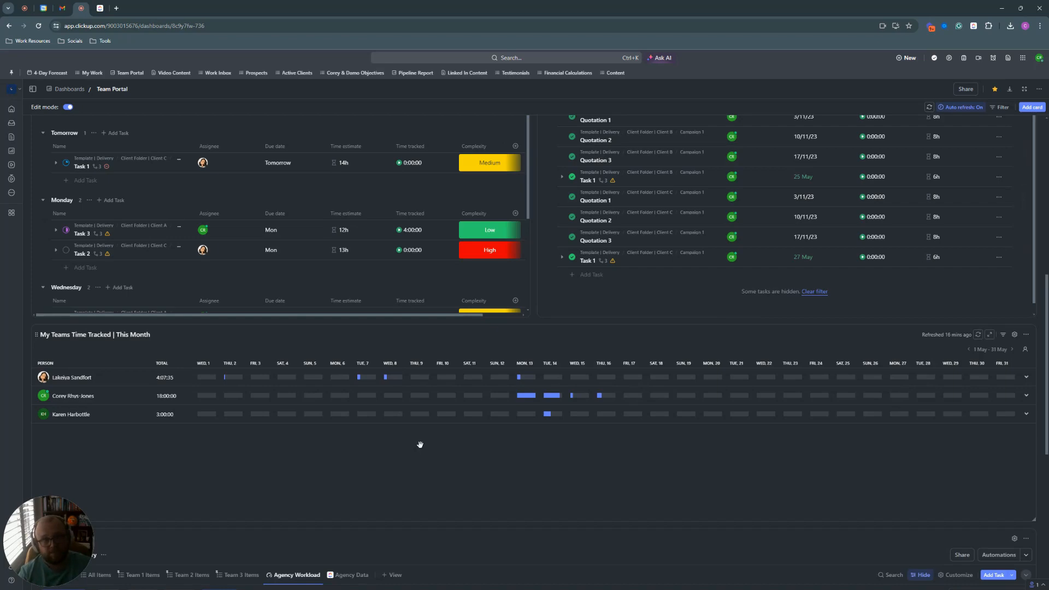
pyautogui.scroll(7, 420, 444)
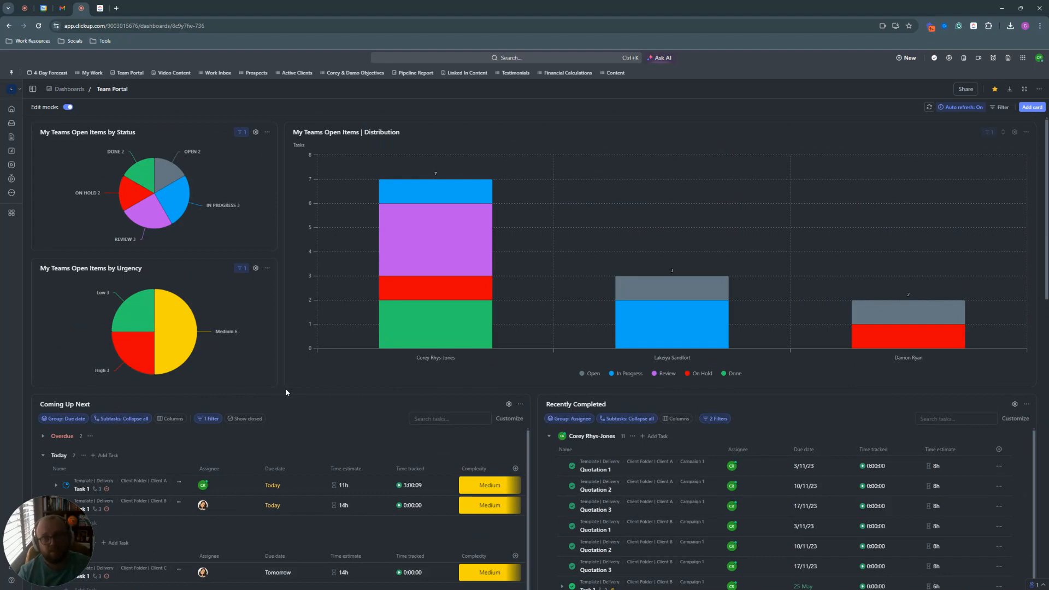
# - Browse the Custom card types that can be added to the Team Portal dashboard
pyautogui.click(1032, 107)
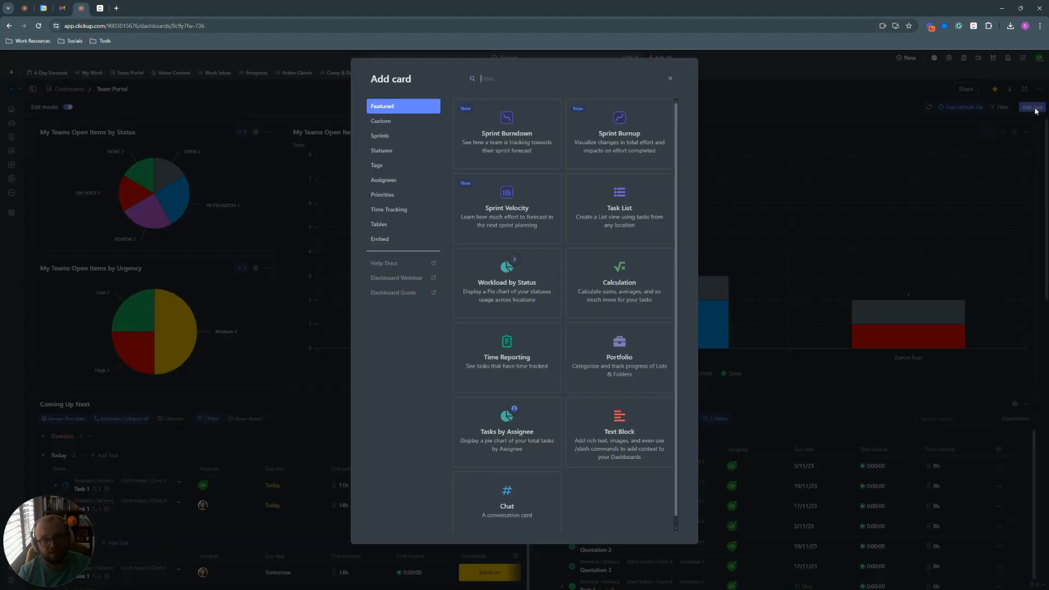
pyautogui.click(376, 123)
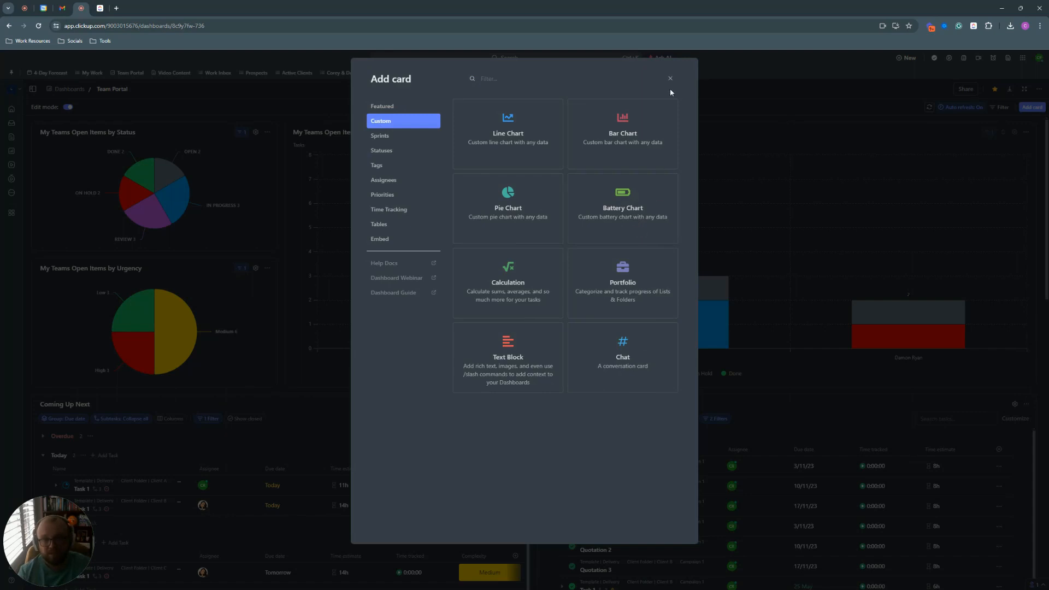
# - Browse the Featured card types, close the card picker and inspect the filter on the Coming Up Next task list
pyautogui.click(395, 105)
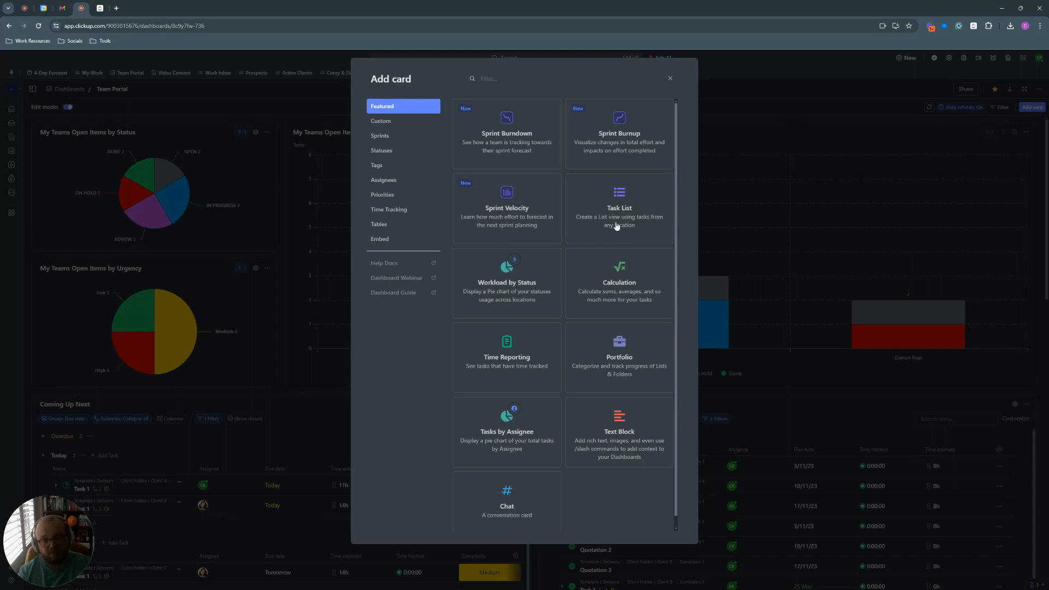
pyautogui.click(670, 78)
pyautogui.scroll(-3, 382, 327)
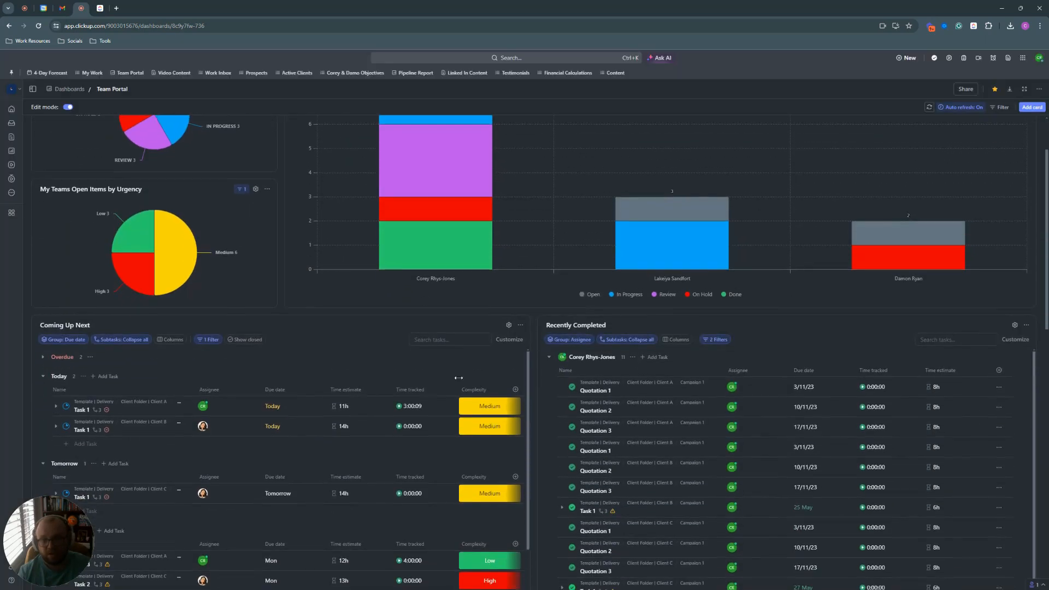
pyautogui.click(210, 337)
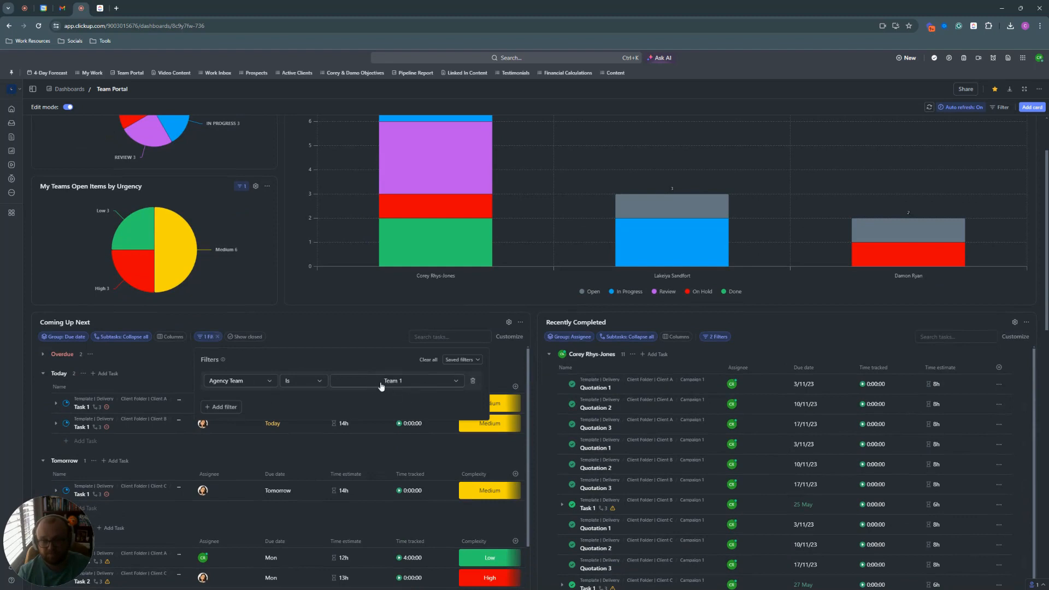
pyautogui.click(536, 311)
# - Highlight the titles of the Coming Up Next and Recently Completed task lists to point out both cards
pyautogui.scroll(-3, 537, 311)
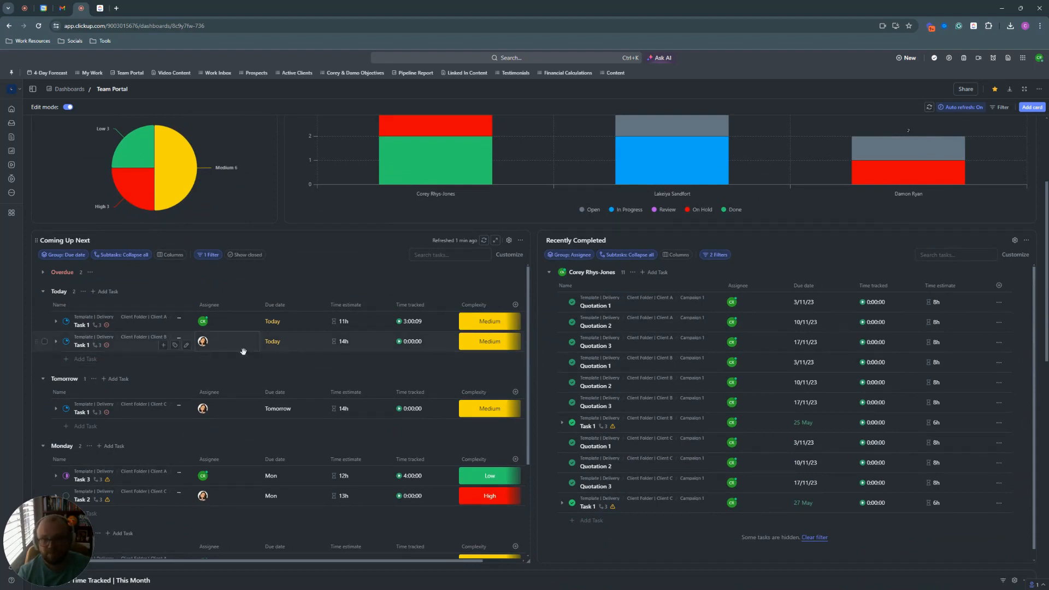
pyautogui.click(83, 241)
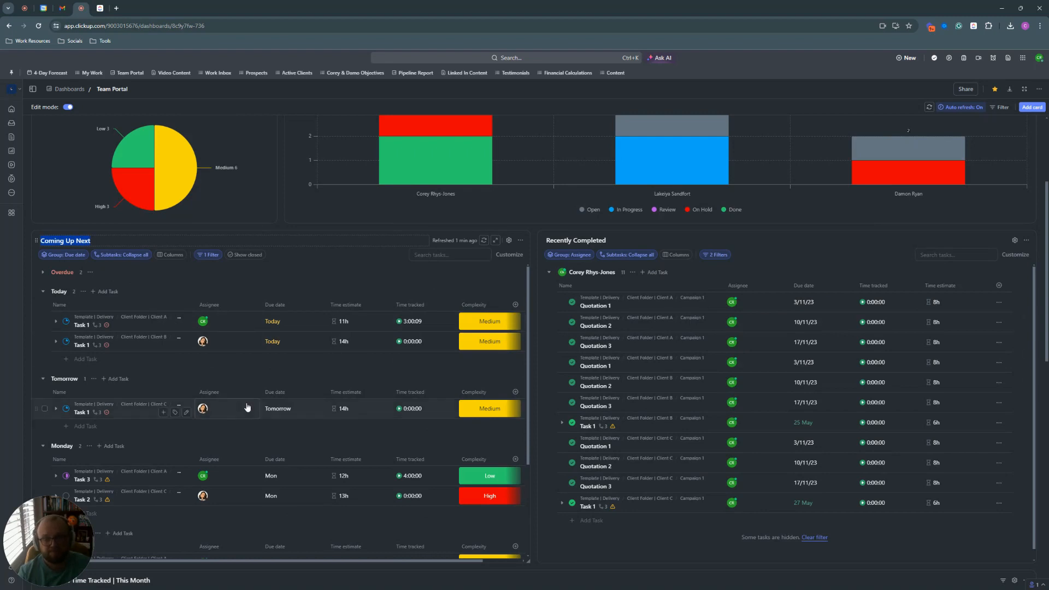
pyautogui.click(585, 243)
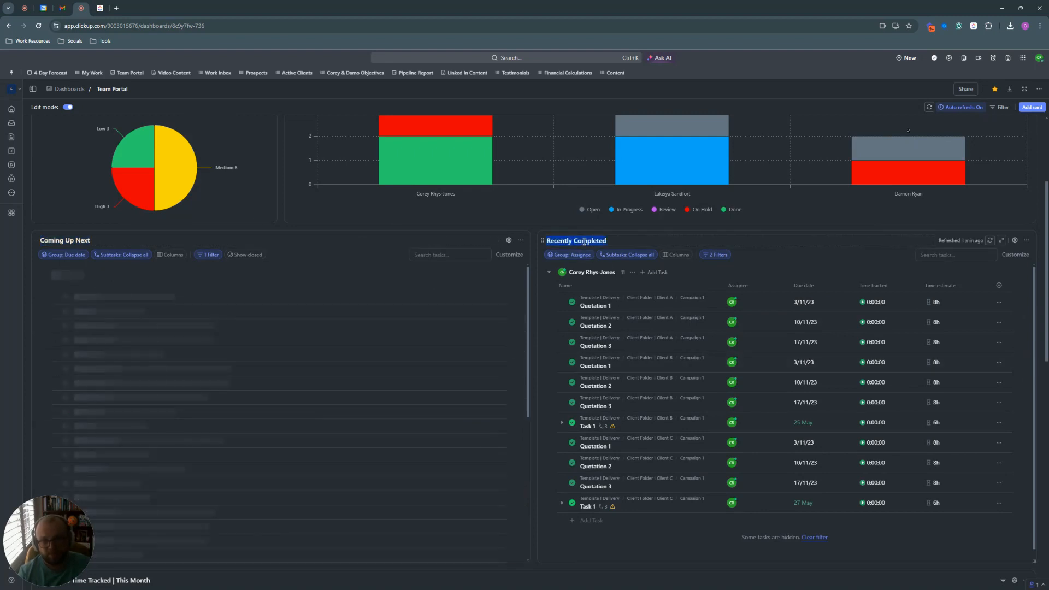
pyautogui.click(281, 178)
# - Drill into the first assignee's On Hold and Review segments in the Distribution chart, viewing the on-hold Task 2, and return to the dashboard
pyautogui.scroll(3, 282, 191)
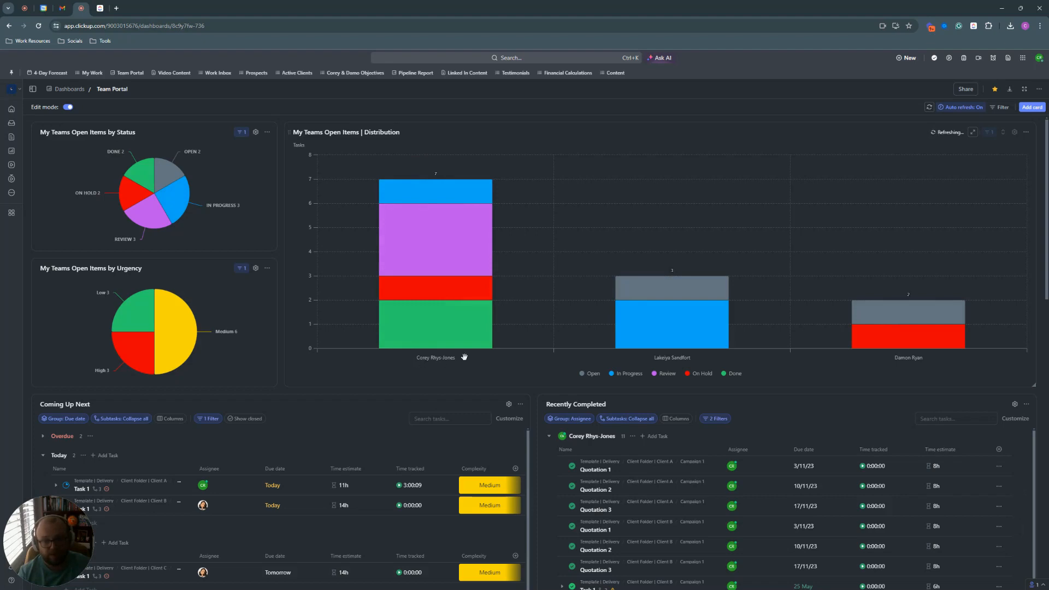
pyautogui.click(437, 285)
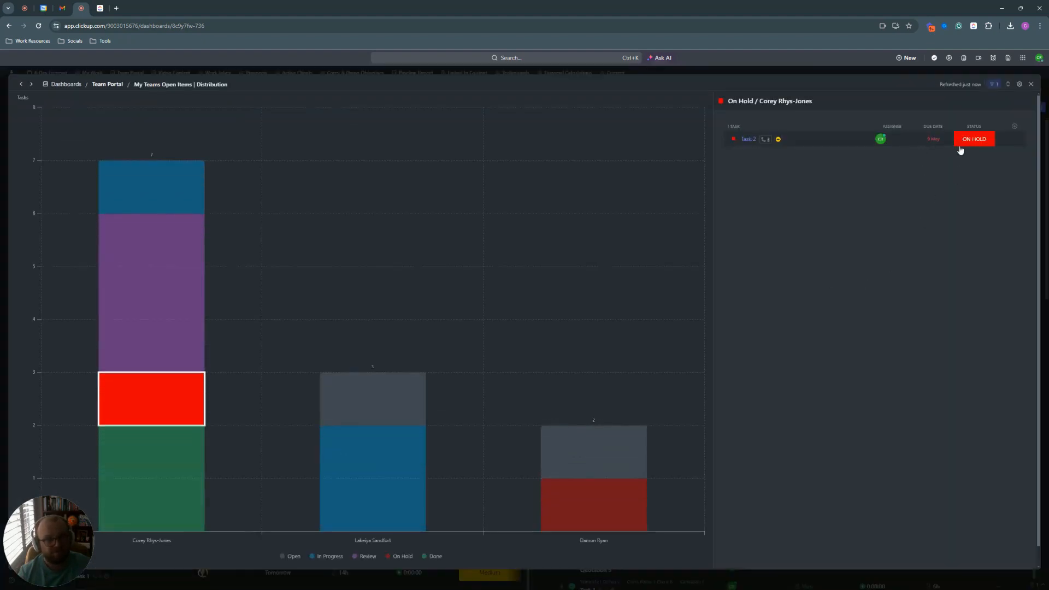
pyautogui.click(763, 143)
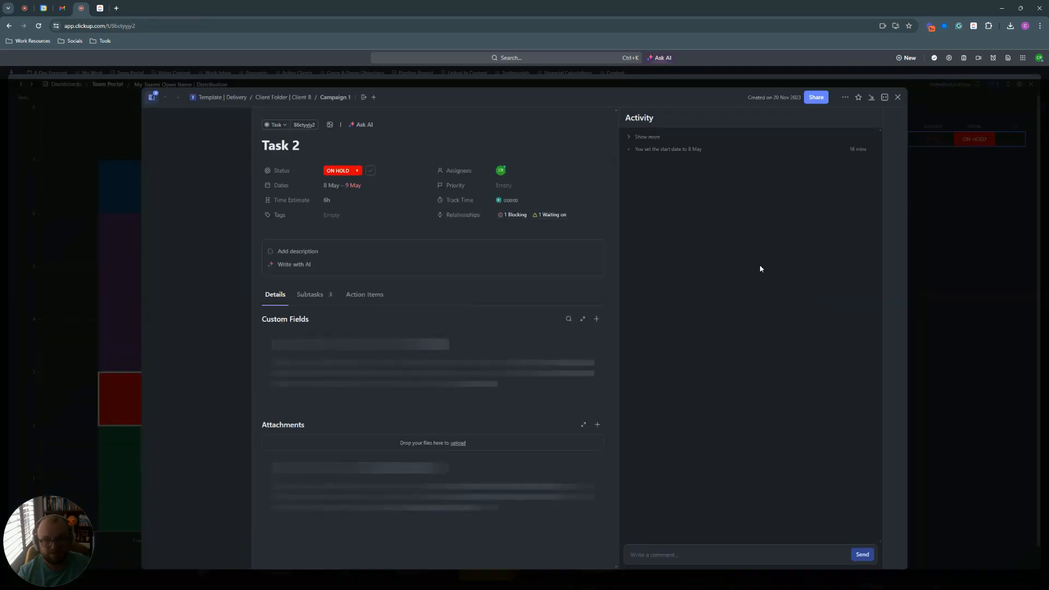
pyautogui.click(898, 98)
pyautogui.click(160, 265)
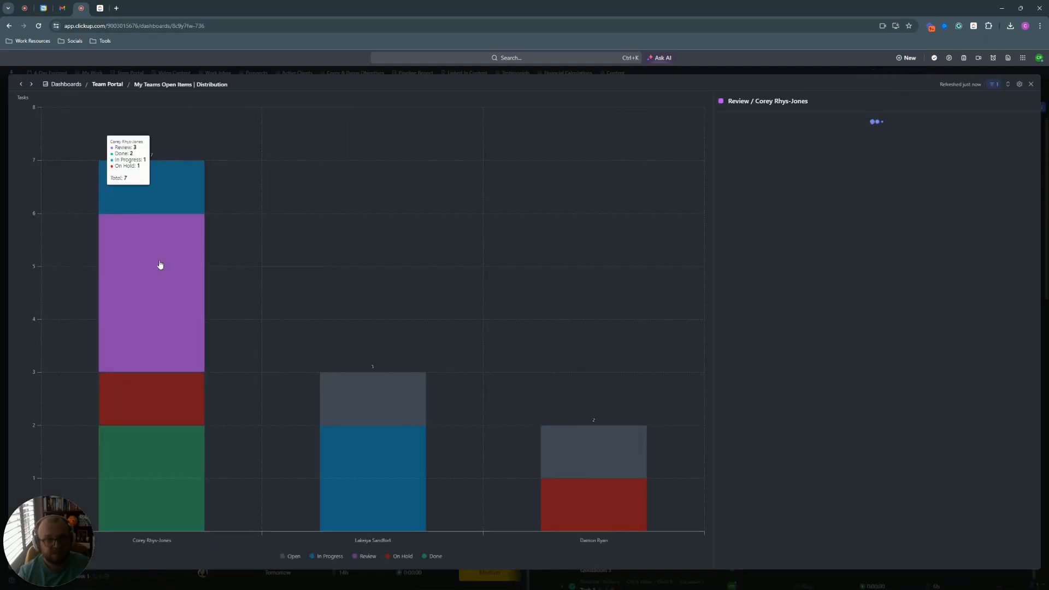
pyautogui.click(1031, 84)
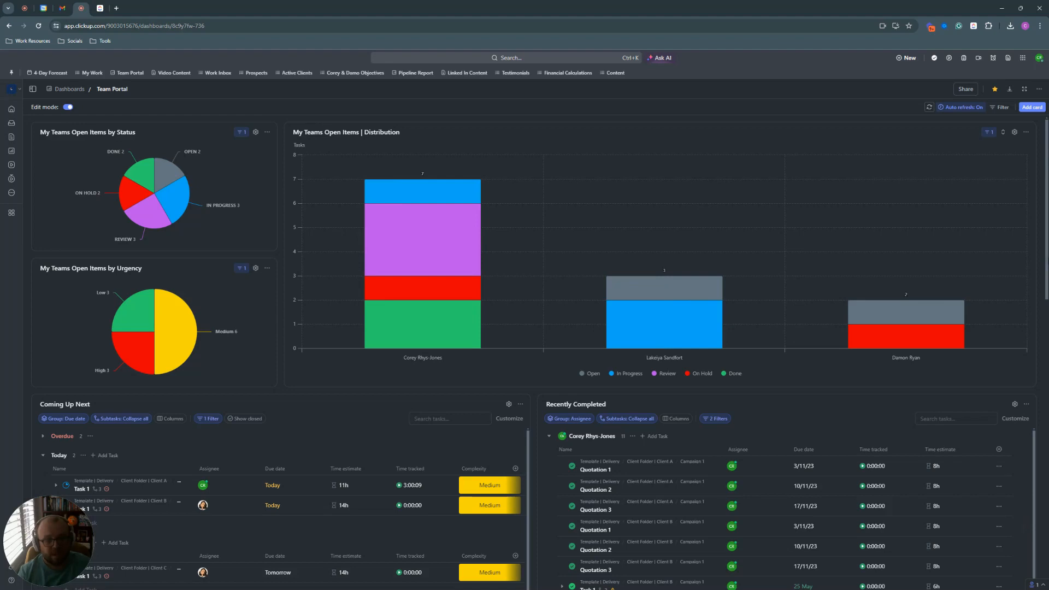
# - Browse the Embed card types available for the dashboard and close the card picker
pyautogui.scroll(-3, 537, 266)
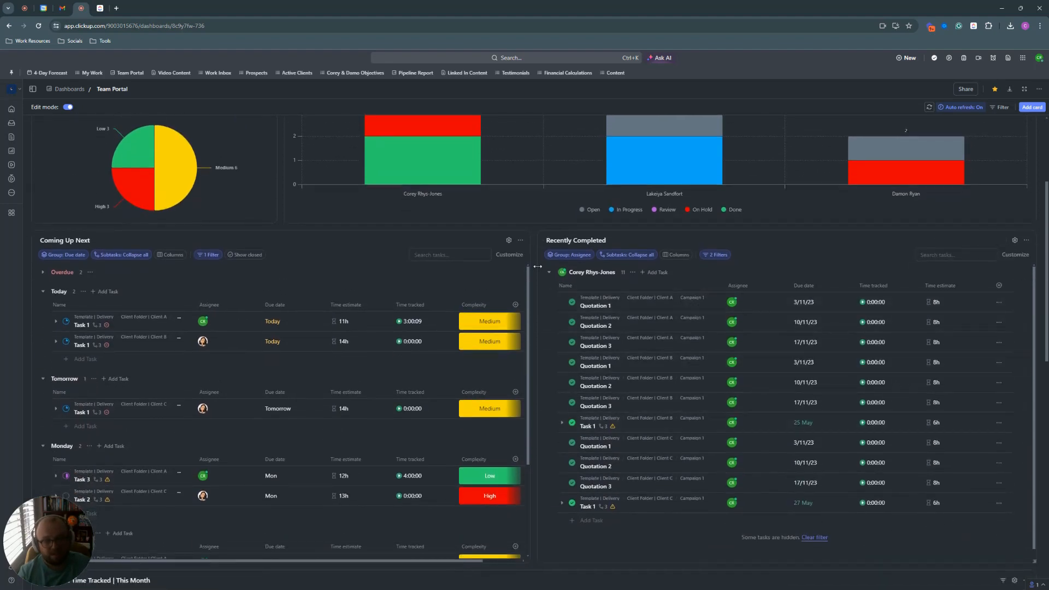
pyautogui.click(1032, 108)
pyautogui.click(384, 239)
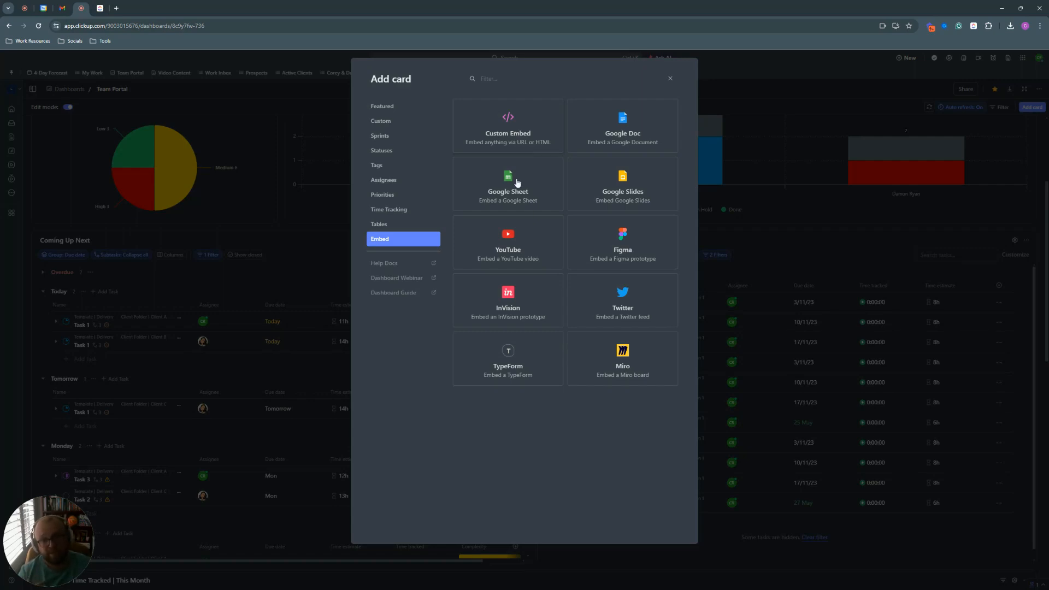
pyautogui.click(670, 78)
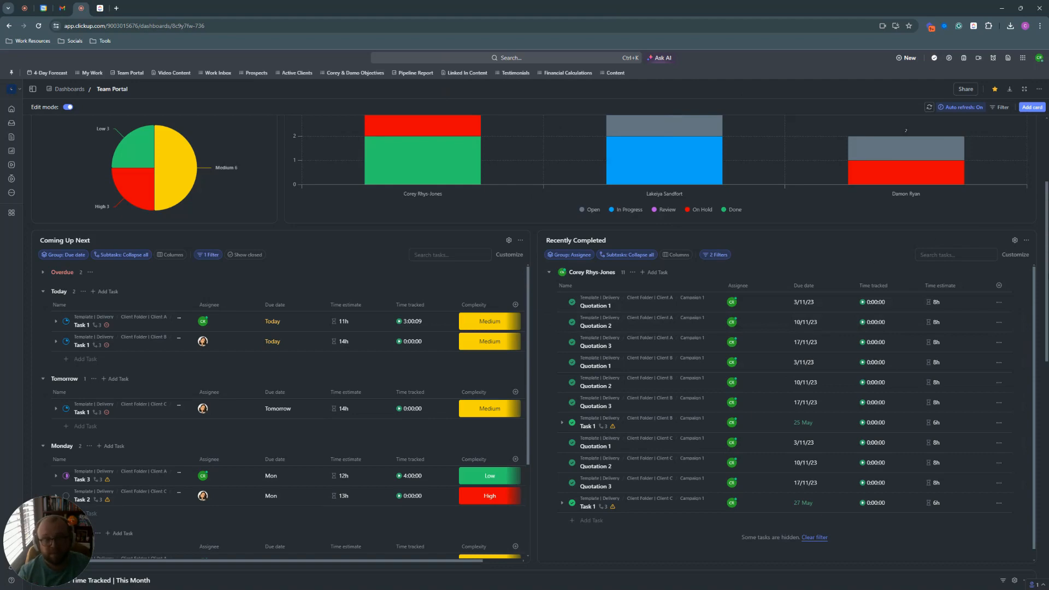
# - Show the Team Workload card at the end of the dashboard and look through the Custom card types again
pyautogui.scroll(-7, 524, 328)
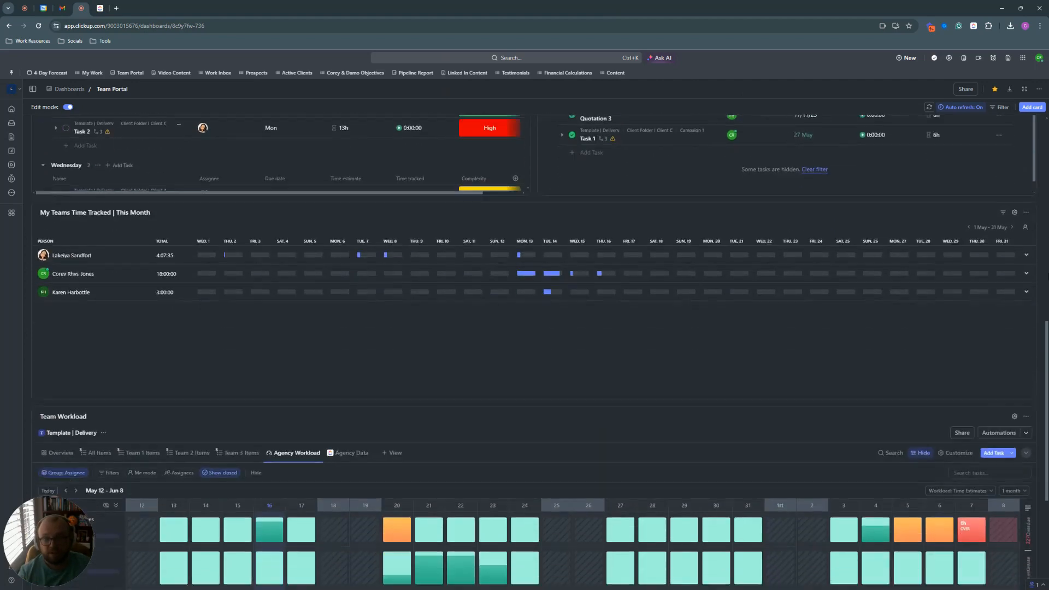
pyautogui.scroll(-4, 525, 328)
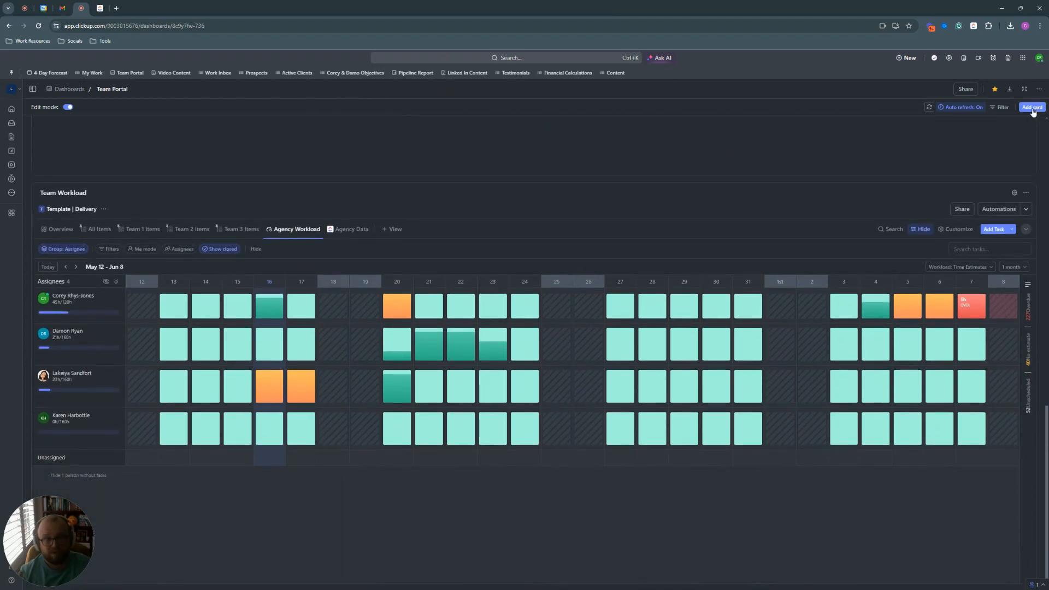
pyautogui.click(1032, 108)
pyautogui.click(393, 122)
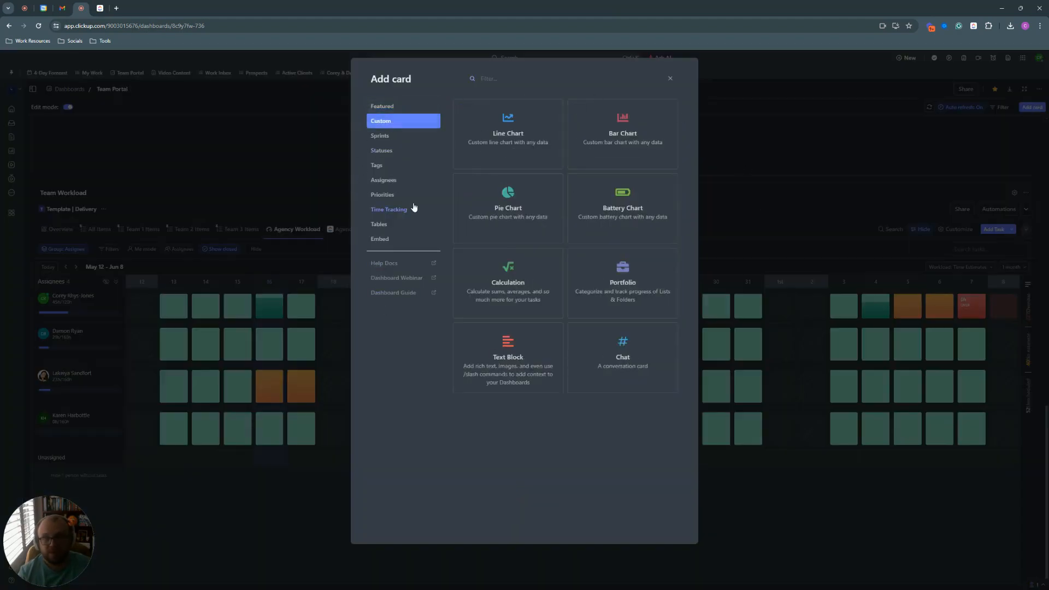
pyautogui.click(219, 180)
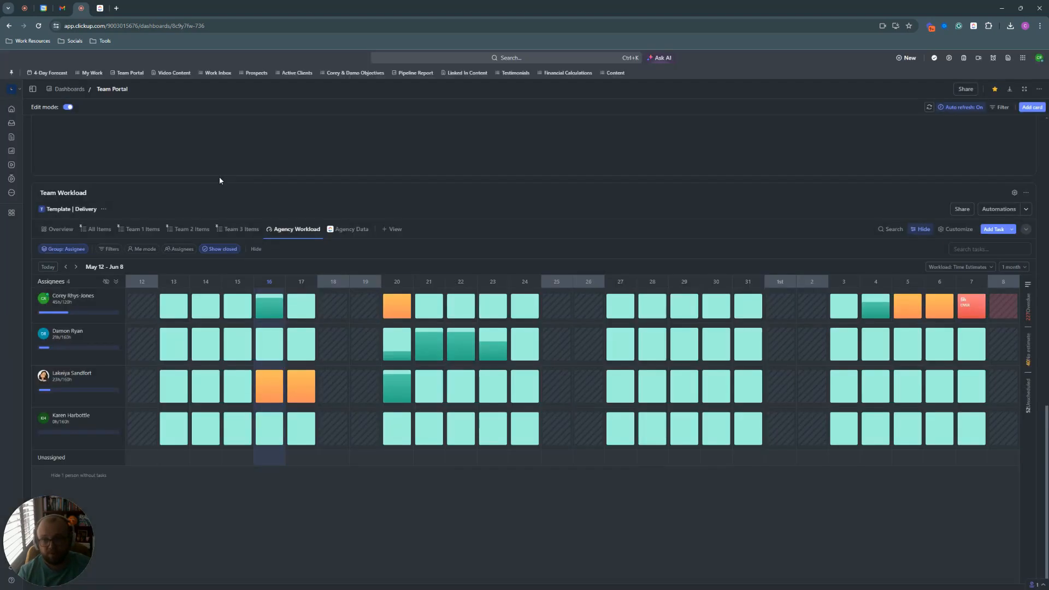
# - Start a Custom Embed card, fill its Embed URL with the copied ClickUp view link and discard the card
pyautogui.click(245, 31)
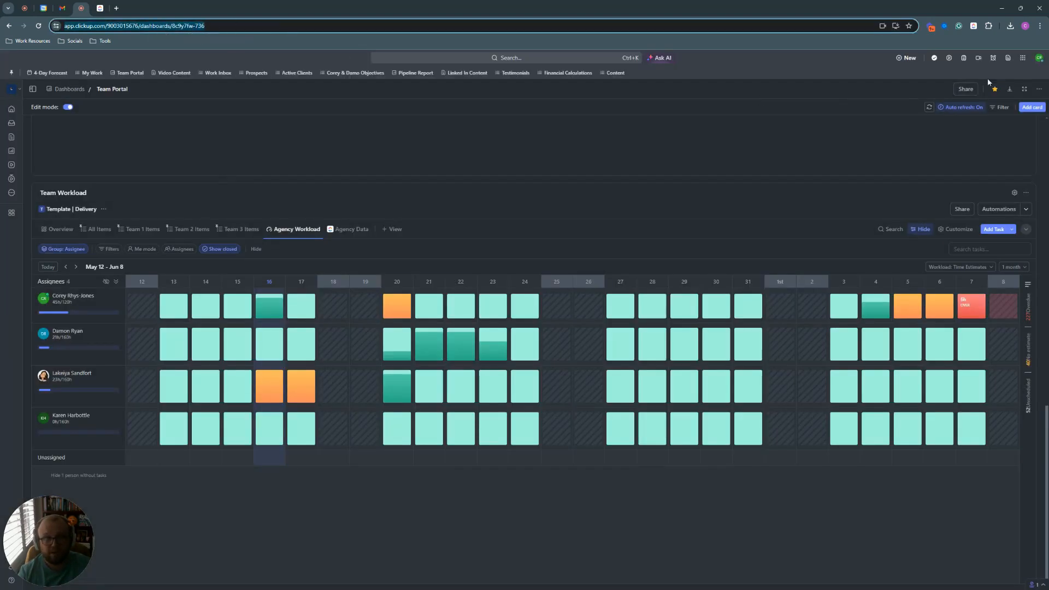
pyautogui.click(1032, 107)
pyautogui.click(395, 239)
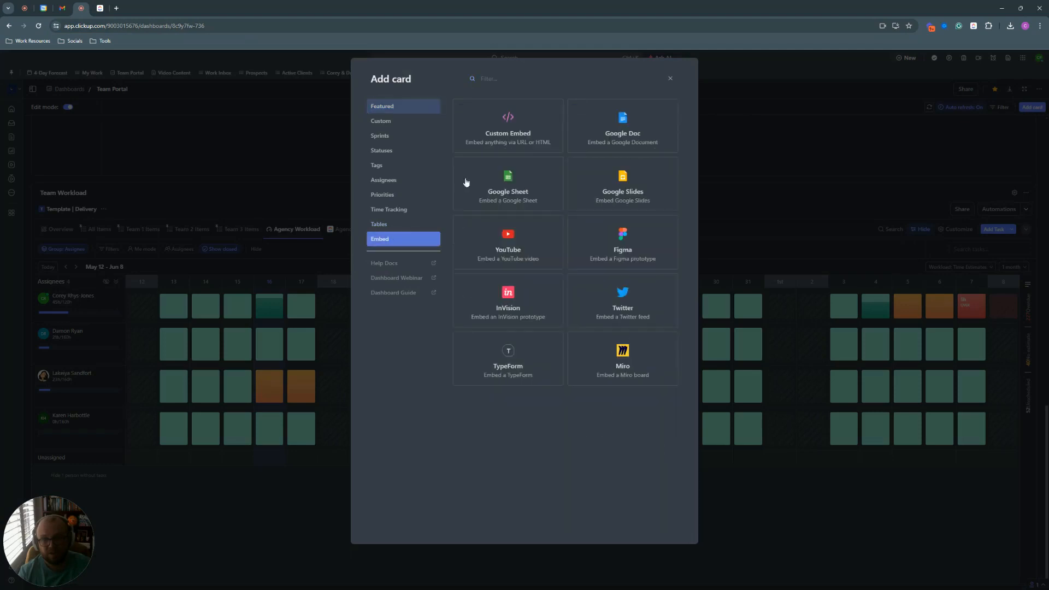
pyautogui.click(508, 140)
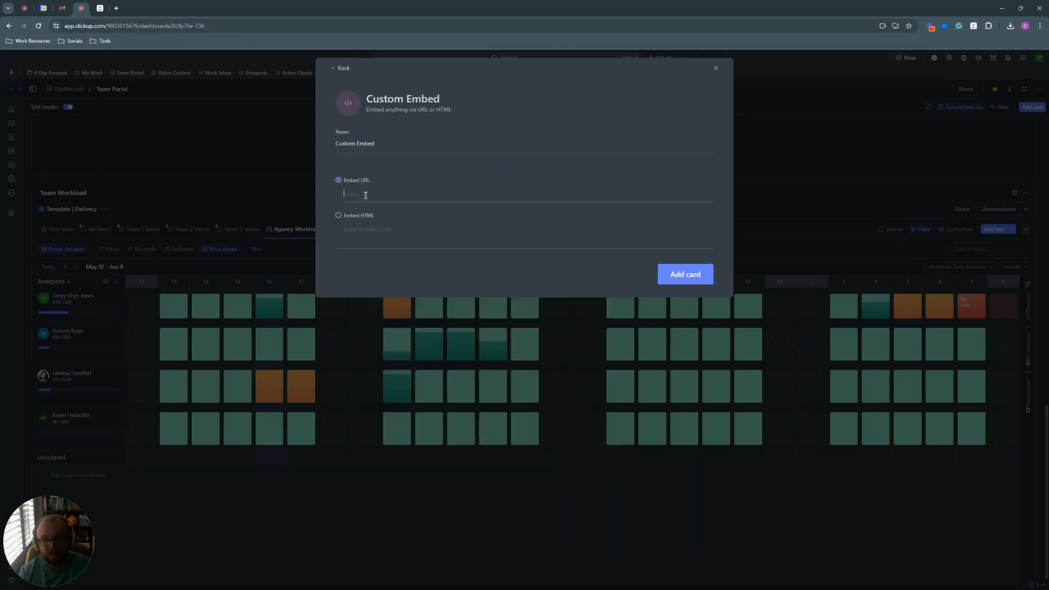
pyautogui.hotkey('ctrl', 'v')
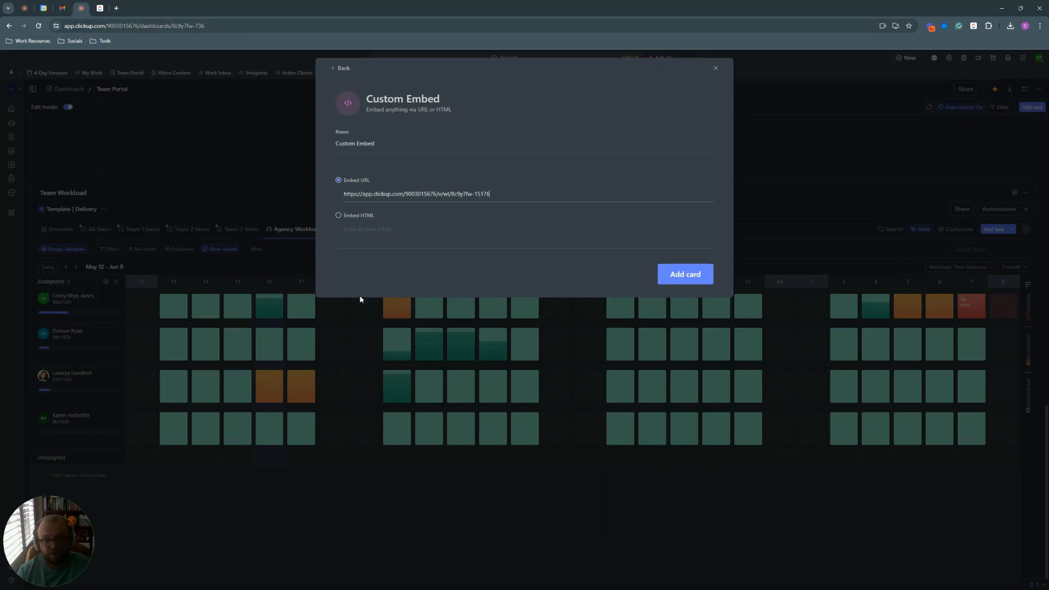
pyautogui.click(715, 68)
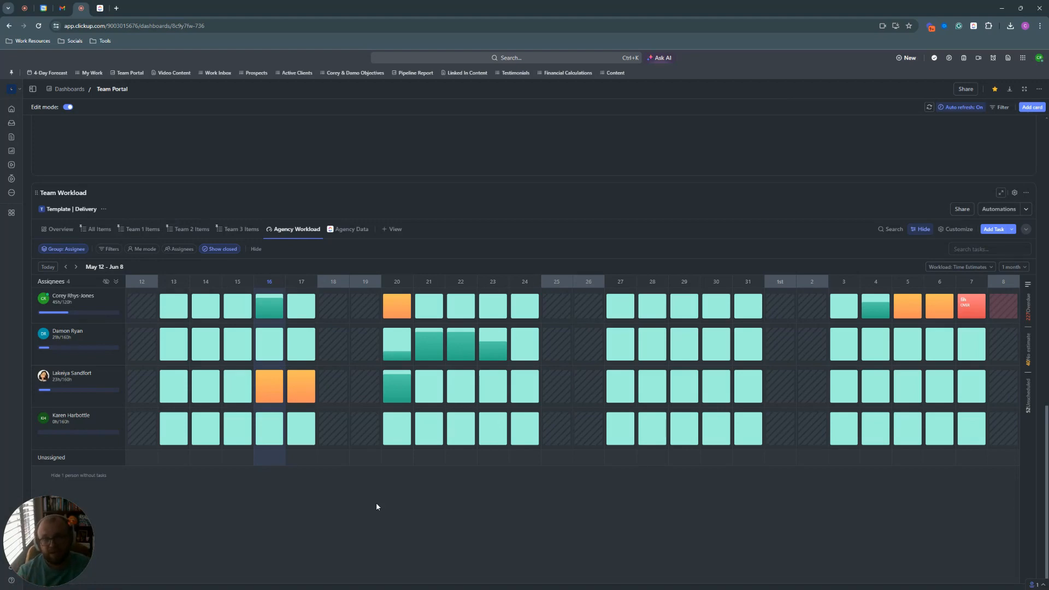
# - Look over the Team Portal's charts and task lists and point out the dashboard's name
pyautogui.scroll(6, 462, 522)
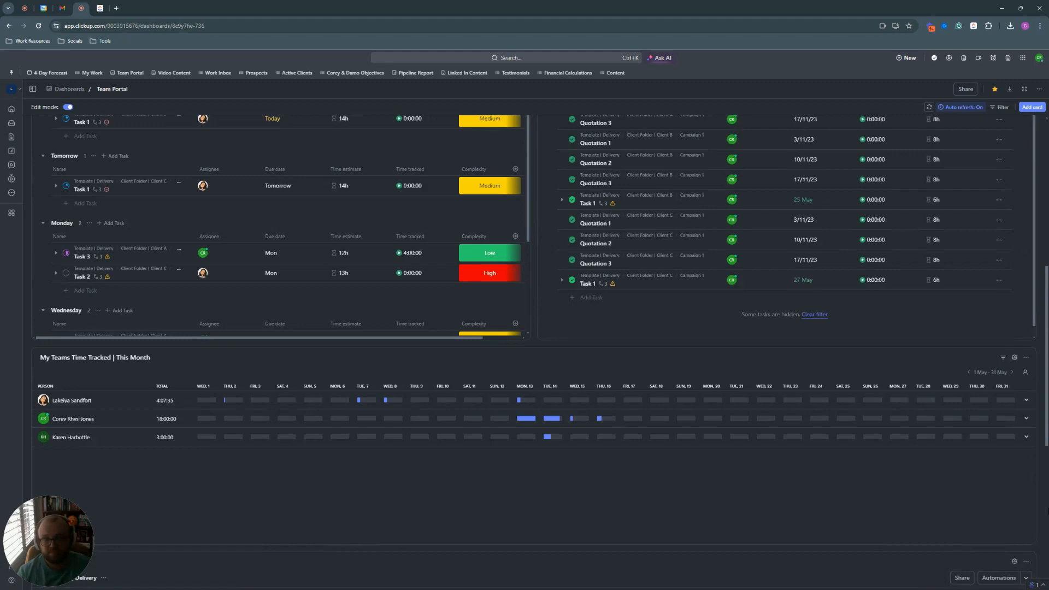
pyautogui.scroll(6, 525, 328)
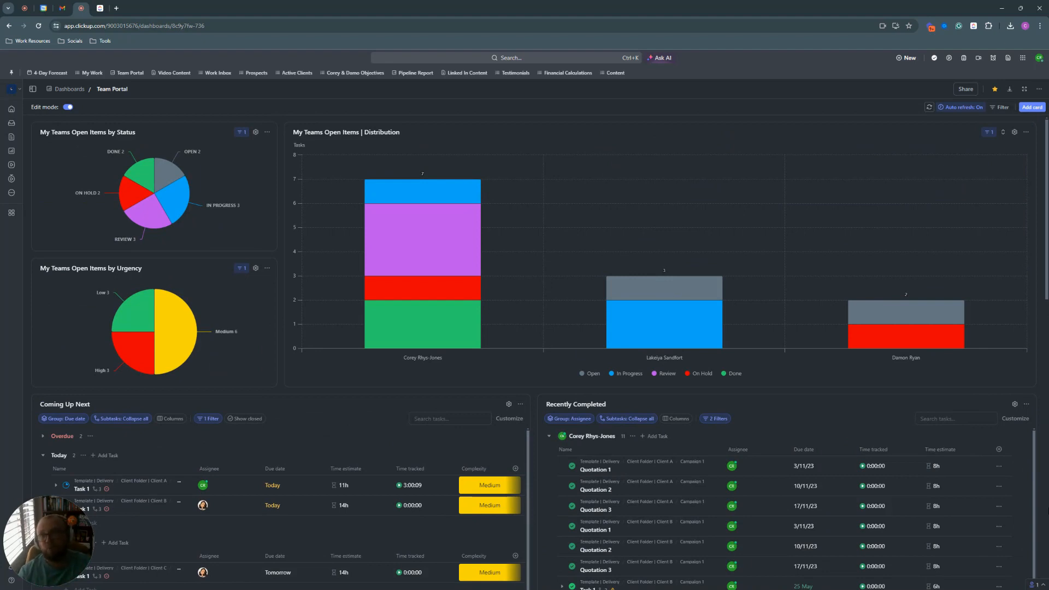
pyautogui.click(137, 90)
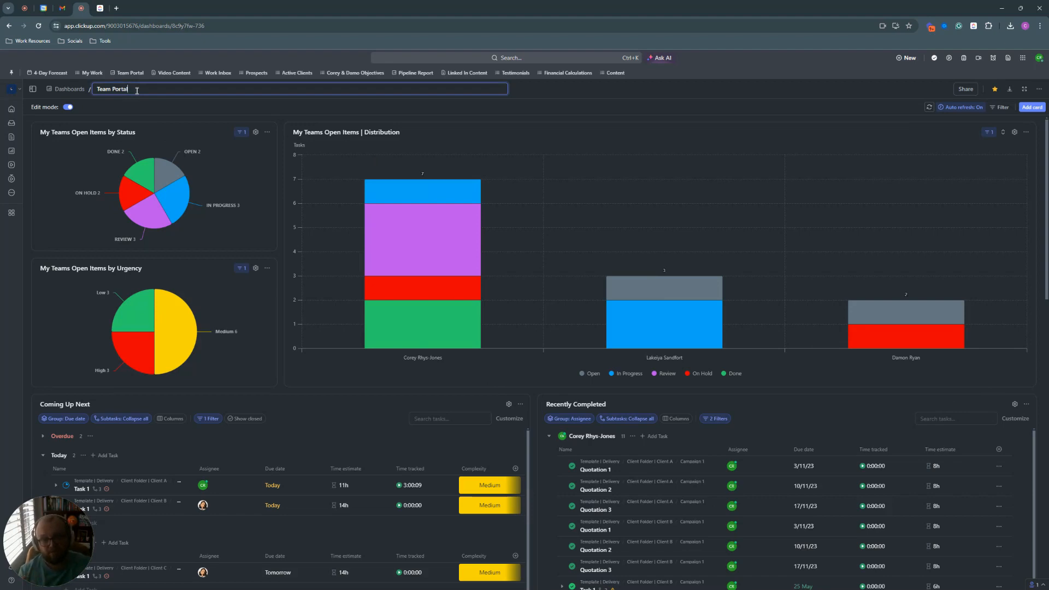
pyautogui.click(284, 126)
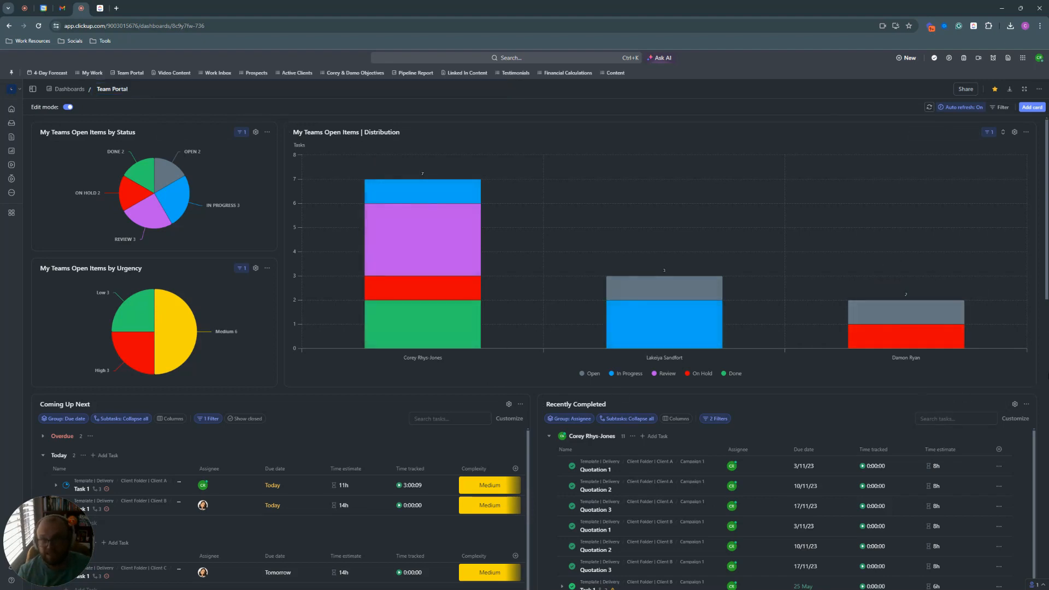
pyautogui.scroll(-4, 525, 328)
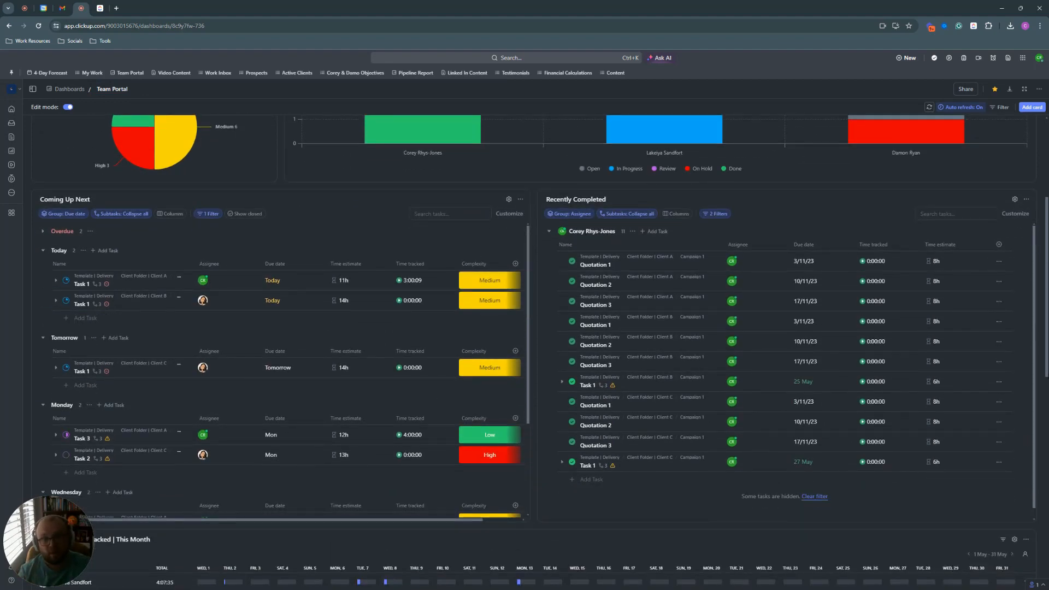
pyautogui.scroll(4, 524, 328)
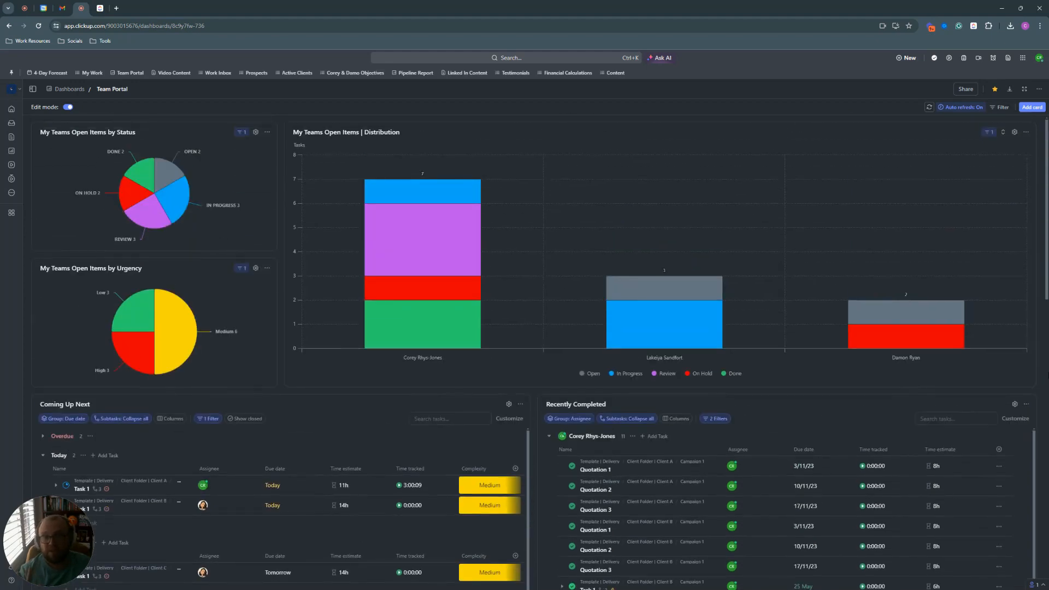
pyautogui.click(144, 90)
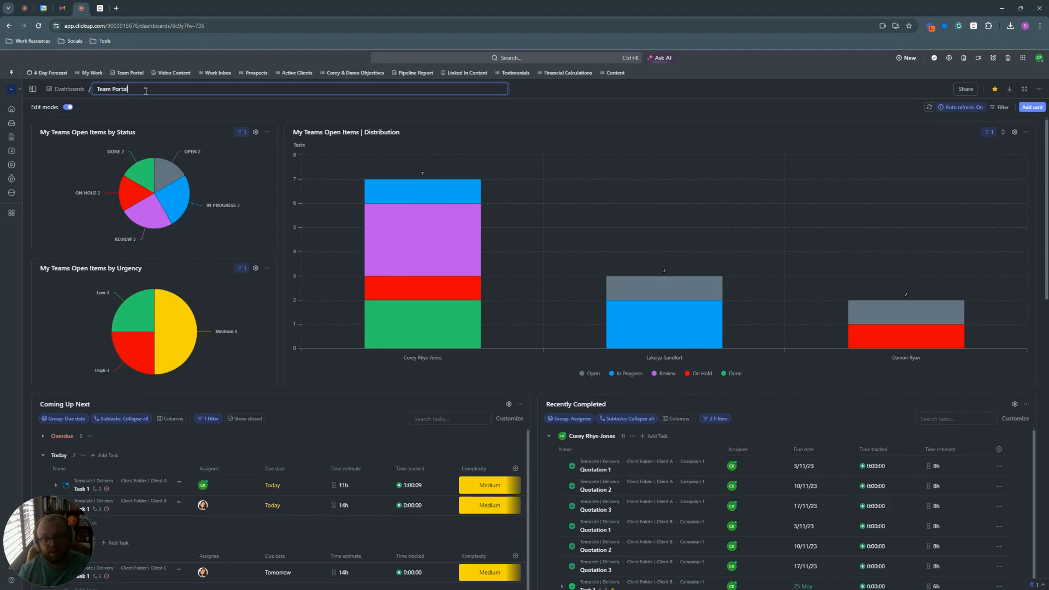
pyautogui.click(620, 116)
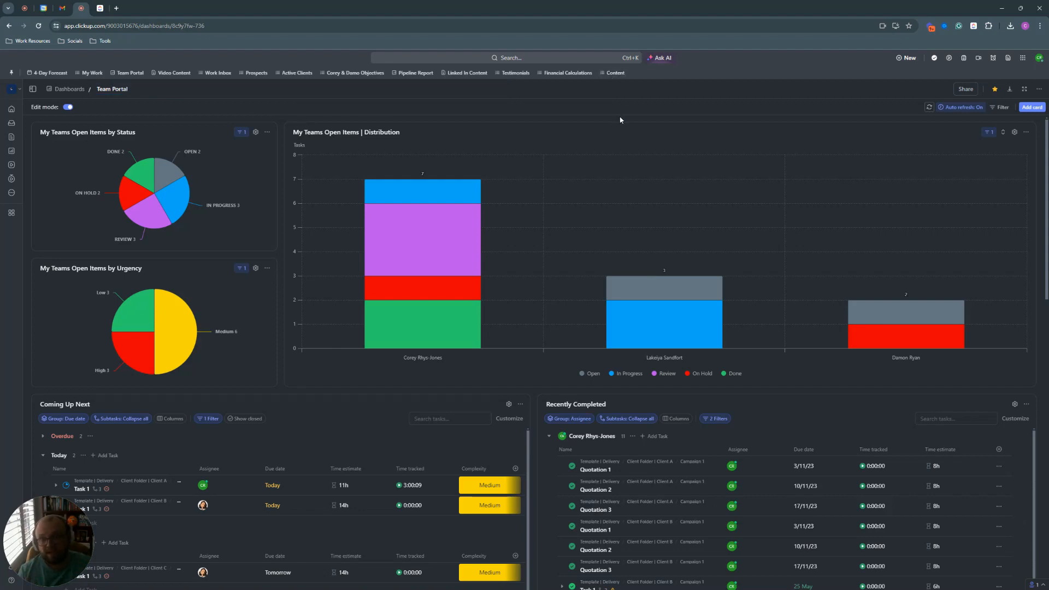
# - Review the dashboard's cards down to Team Workload and return to the open-items charts
pyautogui.scroll(-6, 621, 120)
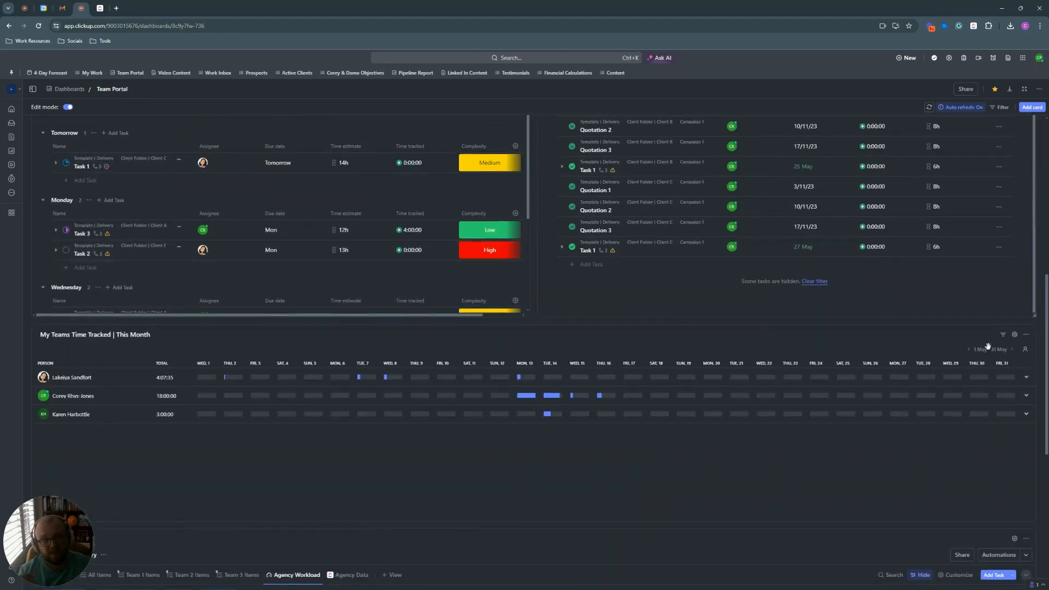
pyautogui.scroll(-6, 537, 290)
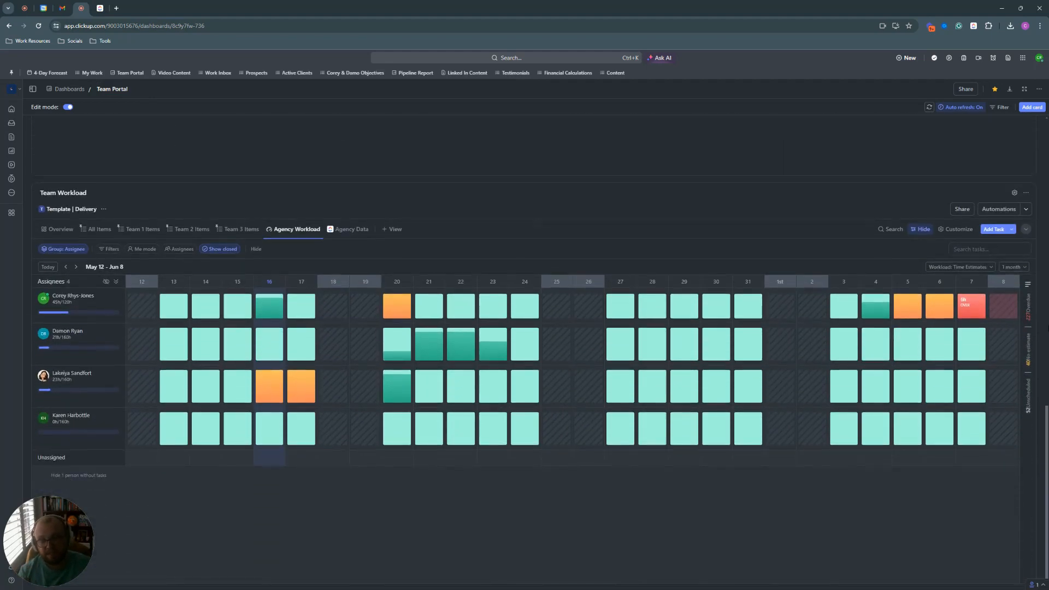
pyautogui.scroll(7, 538, 289)
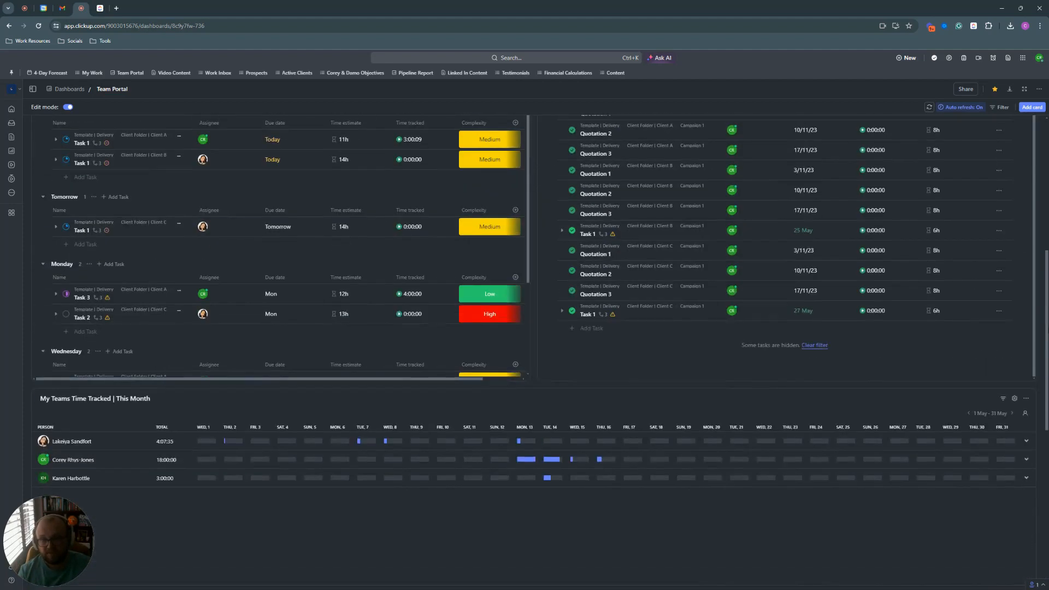
pyautogui.scroll(6, 224, 165)
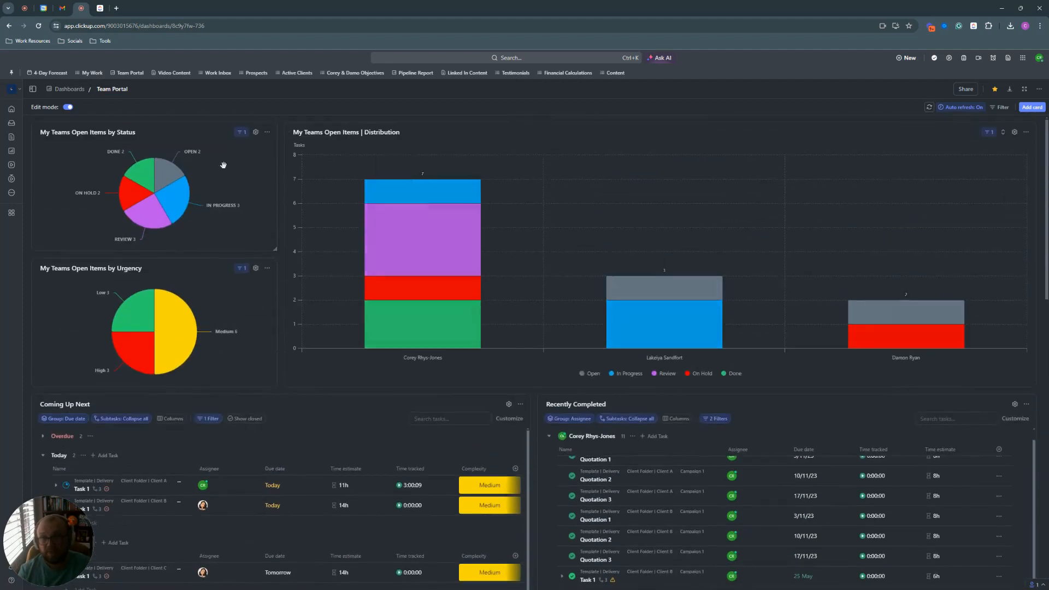
# - Show the list of Spaces, including Demo Space, and review the dashboard's cards down to Team Workload
pyautogui.moveTo(10, 213)
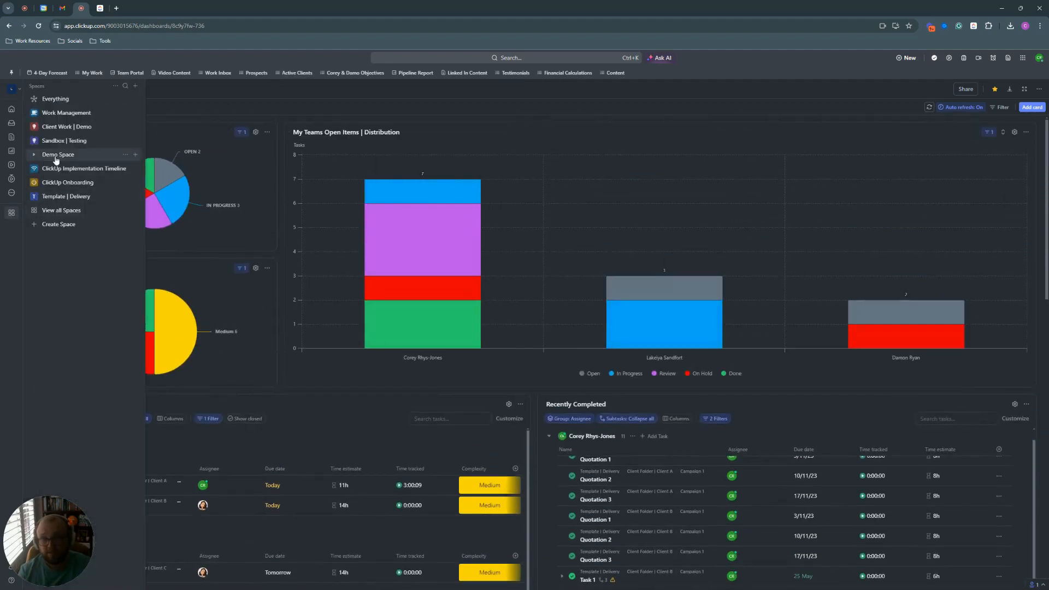
pyautogui.moveTo(442, 332)
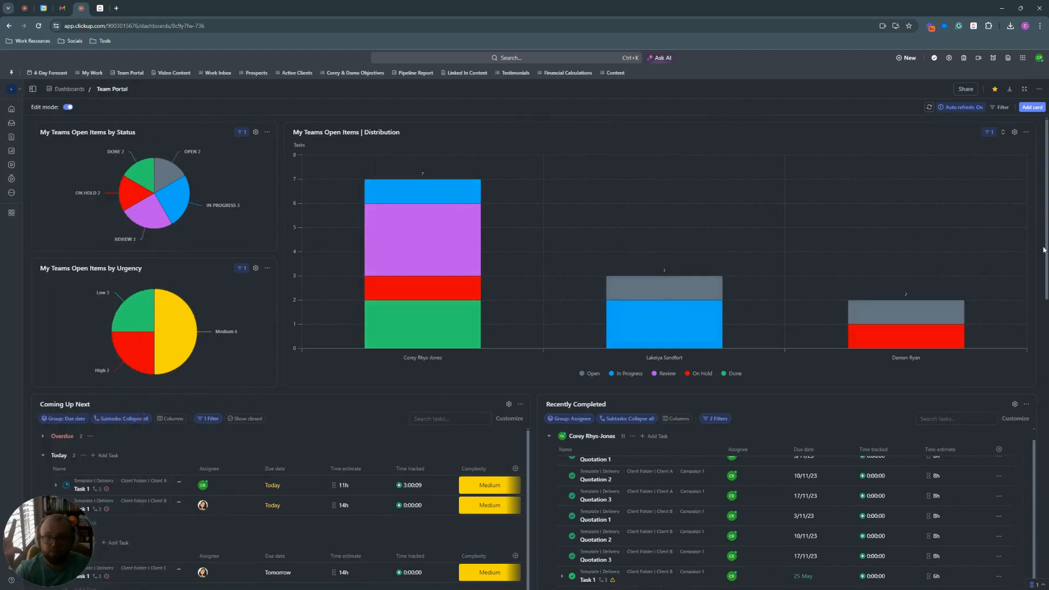
pyautogui.scroll(-3, 1042, 243)
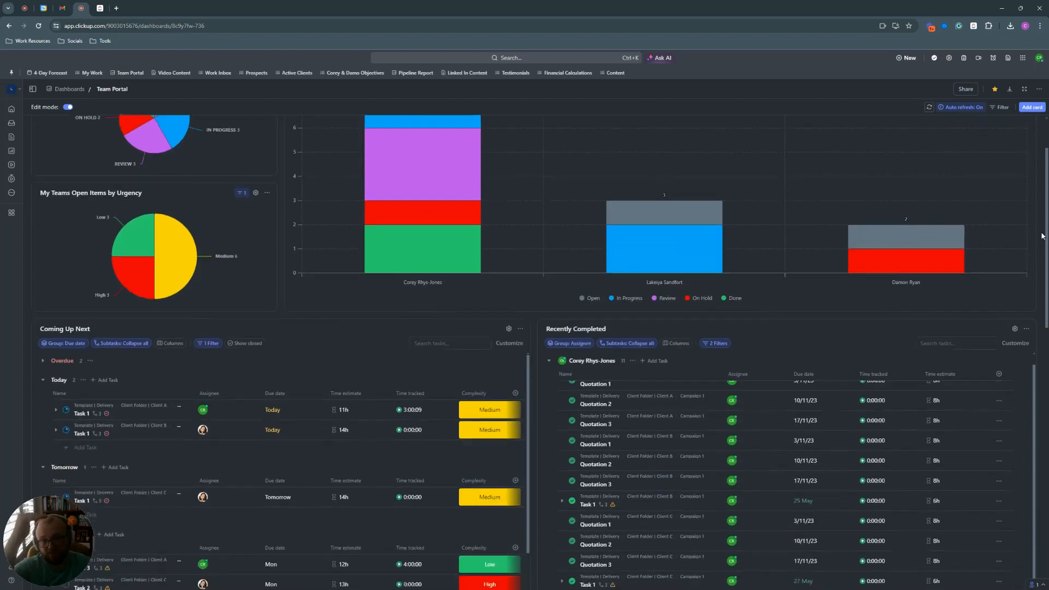
pyautogui.scroll(-10, 1042, 236)
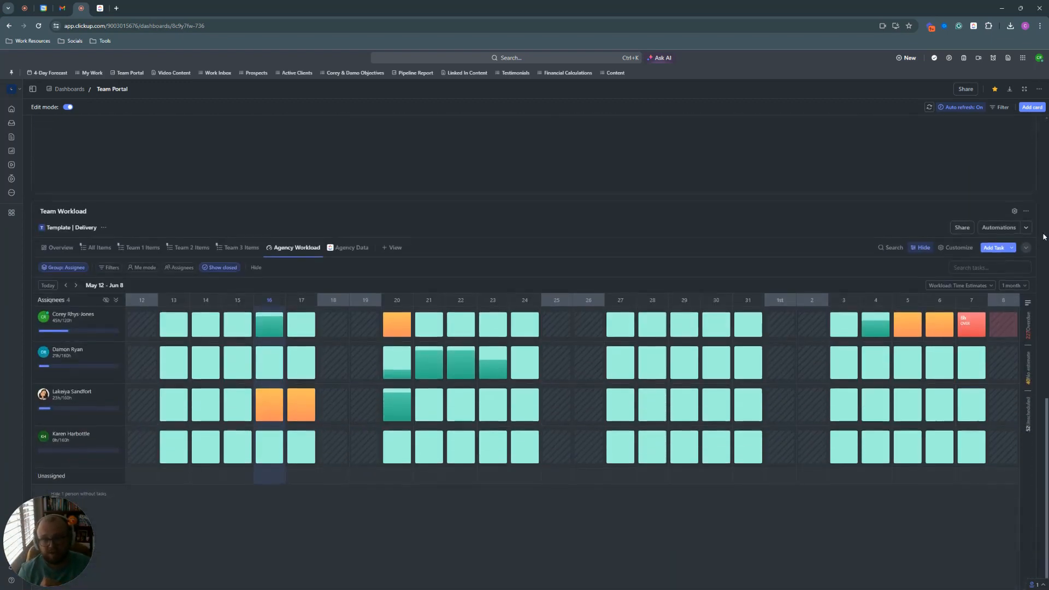
# - Expand the second person's entries in the monthly time-tracked card, inspect the Report 3 task and return to the open-items charts
pyautogui.scroll(10, 142, 369)
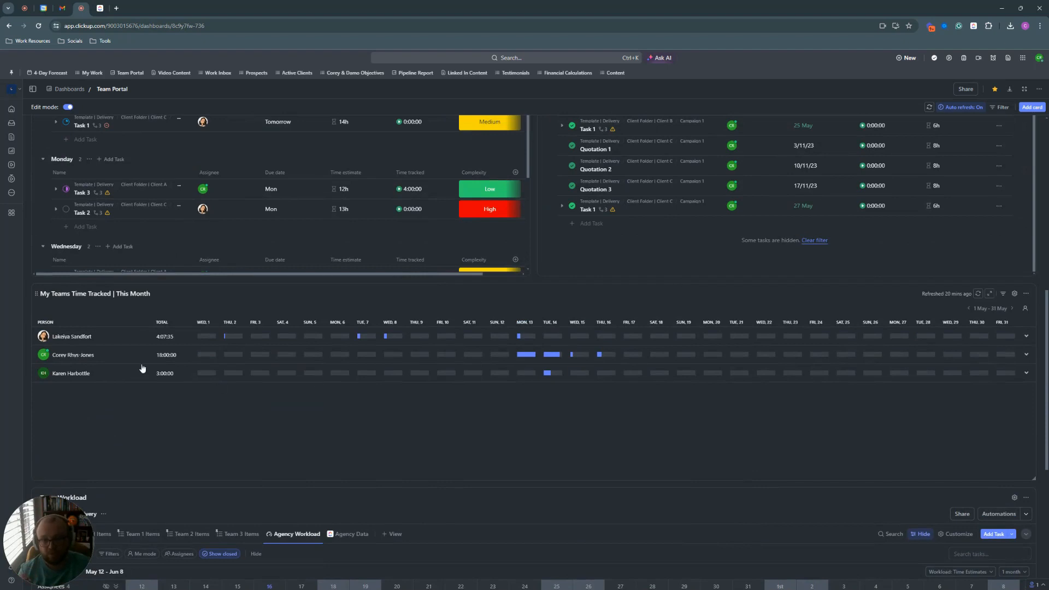
pyautogui.click(112, 359)
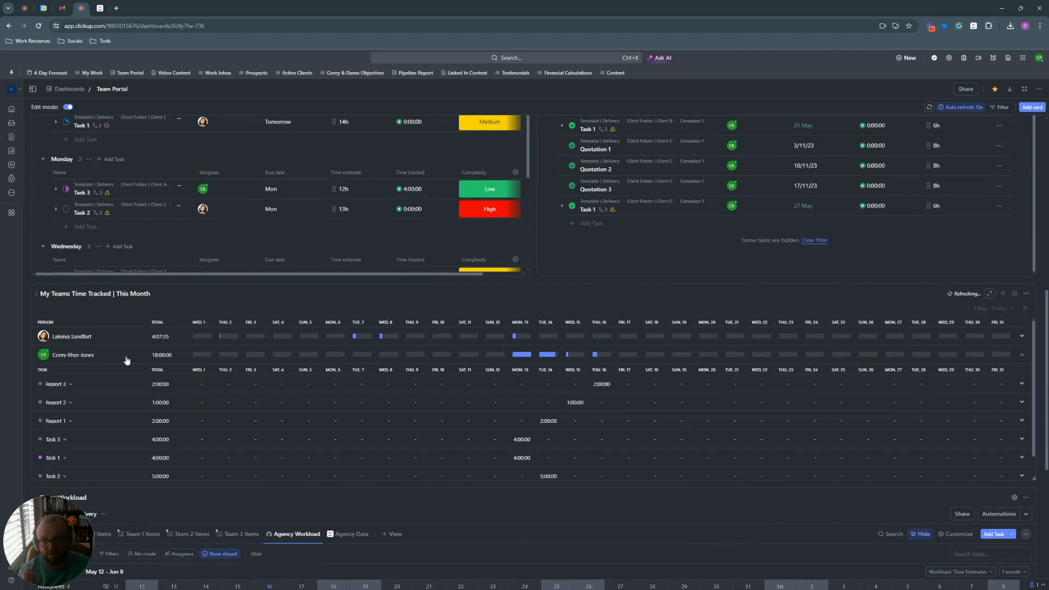
pyautogui.click(55, 384)
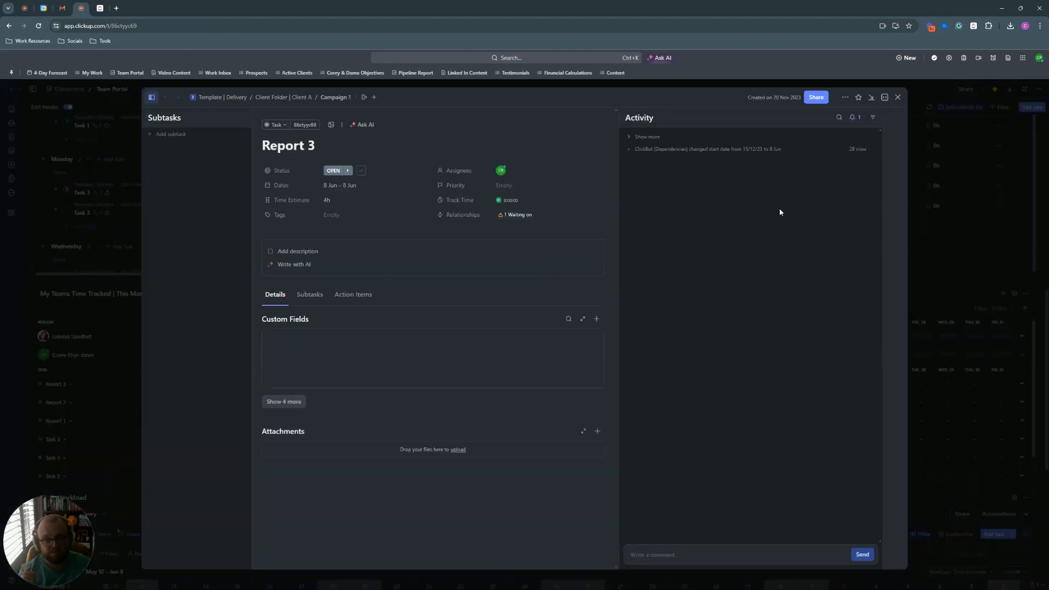
pyautogui.click(897, 99)
pyautogui.scroll(8, 856, 368)
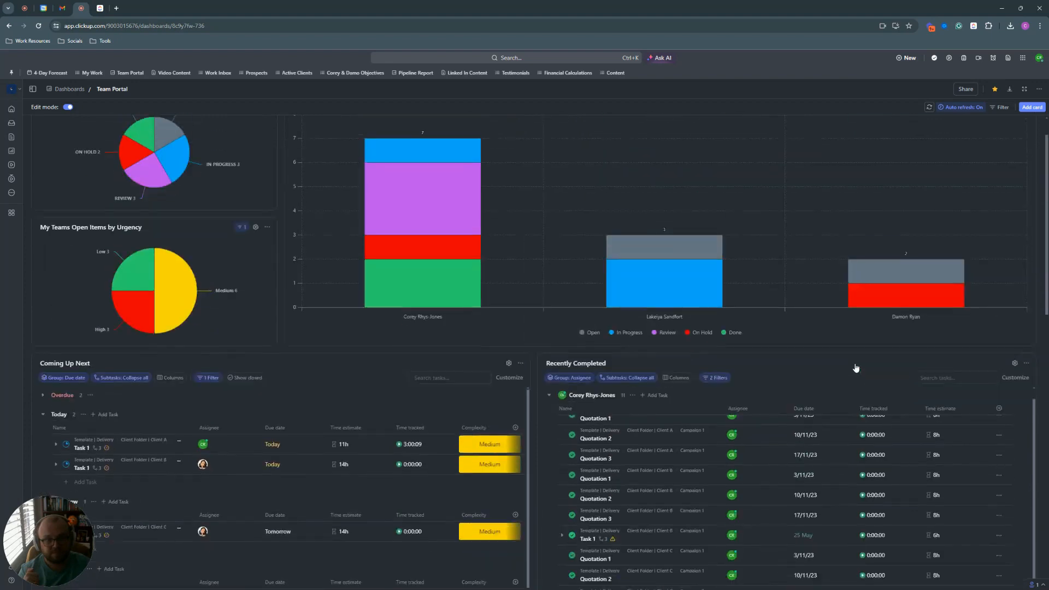
pyautogui.scroll(1, 856, 368)
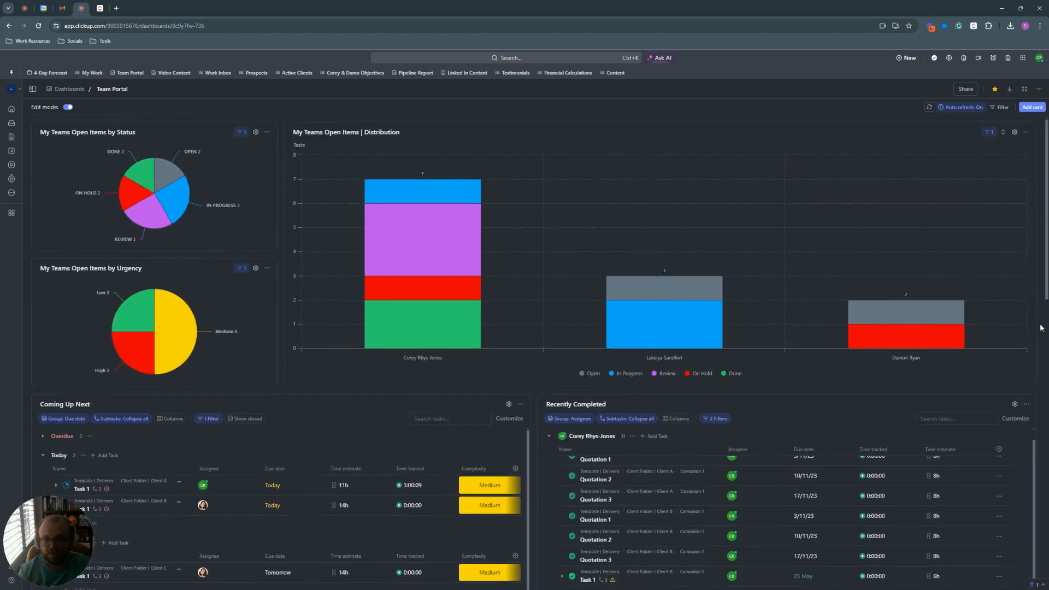